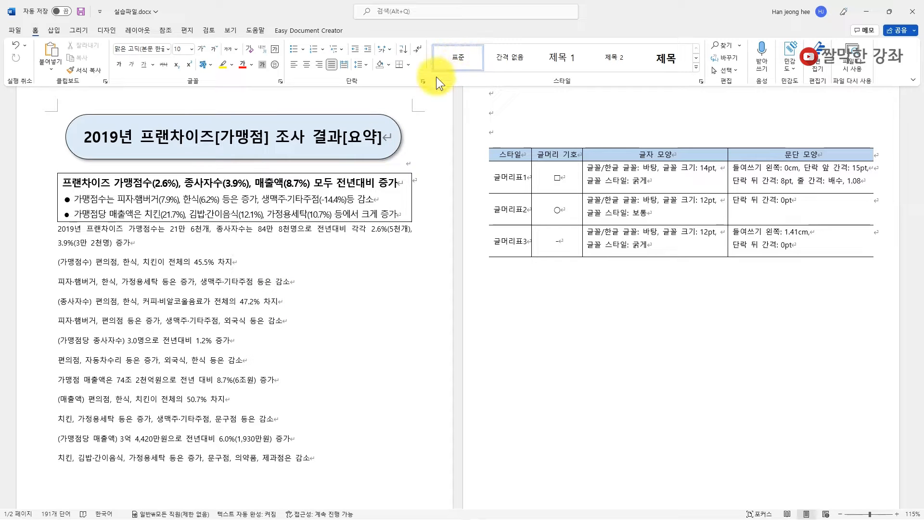
# - Place the insertion point at the start of the body paragraph beginning '2019년 프랜차이즈 가맹점수는'
pyautogui.click(286, 268)
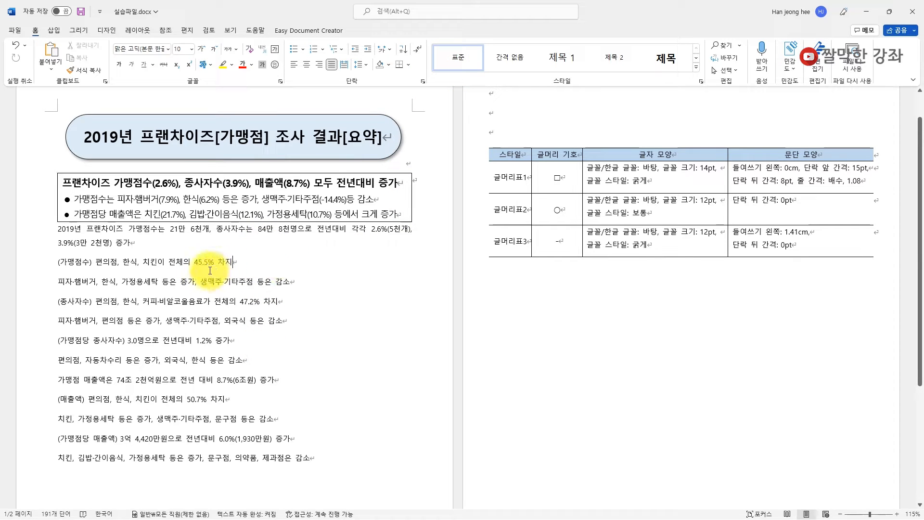
pyautogui.click(134, 243)
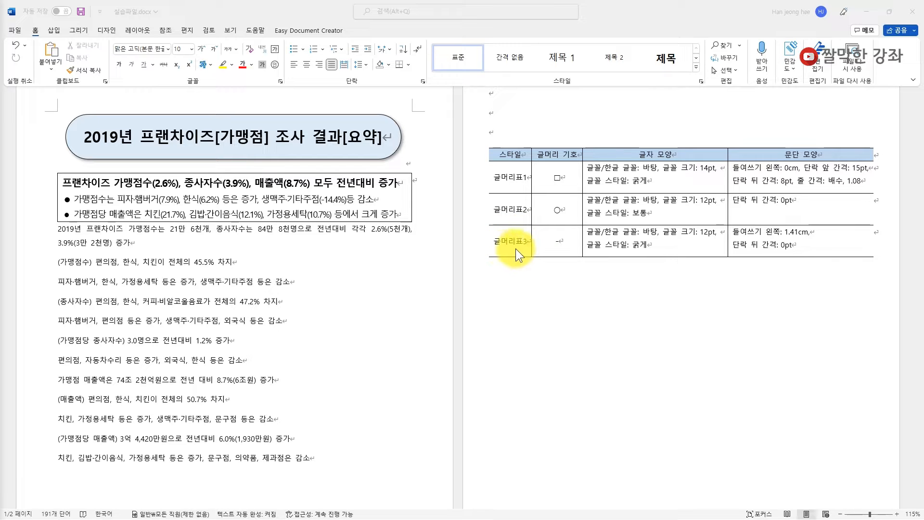
pyautogui.click(82, 231)
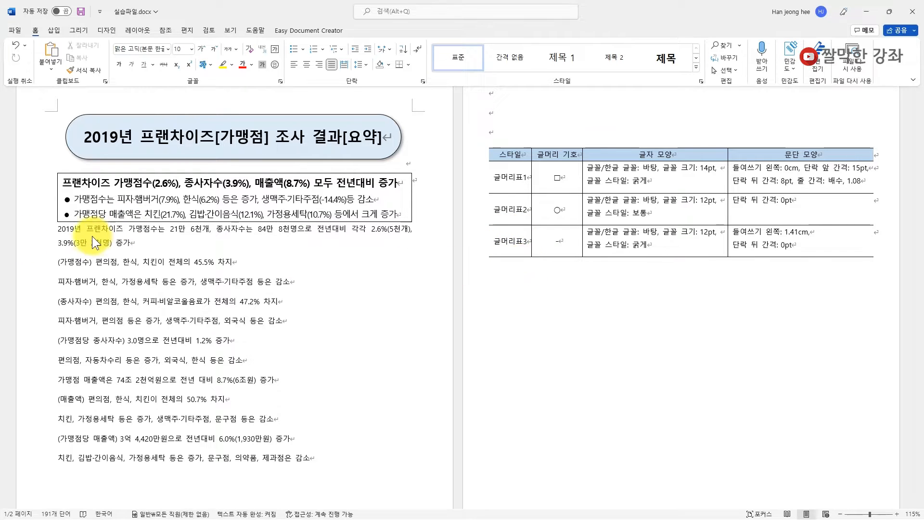
pyautogui.click(69, 234)
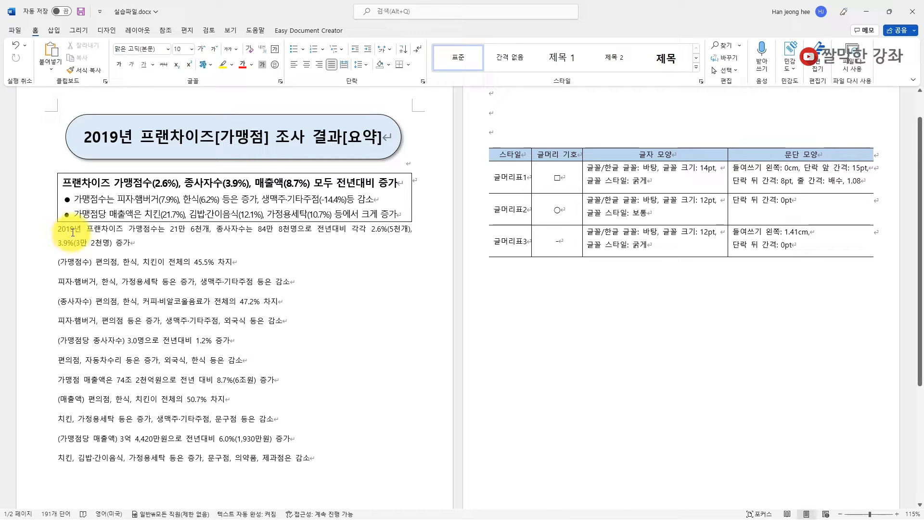
# - Select the 2019년 paragraph and create a new style named 글머리표1 from it, with full formatting options open
pyautogui.moveTo(59, 230); pyautogui.dragTo(131, 244)
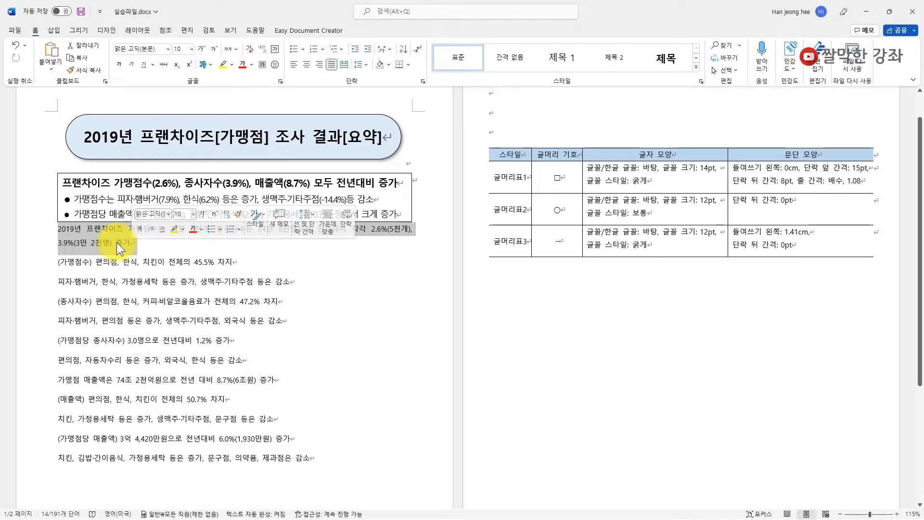
pyautogui.click(696, 71)
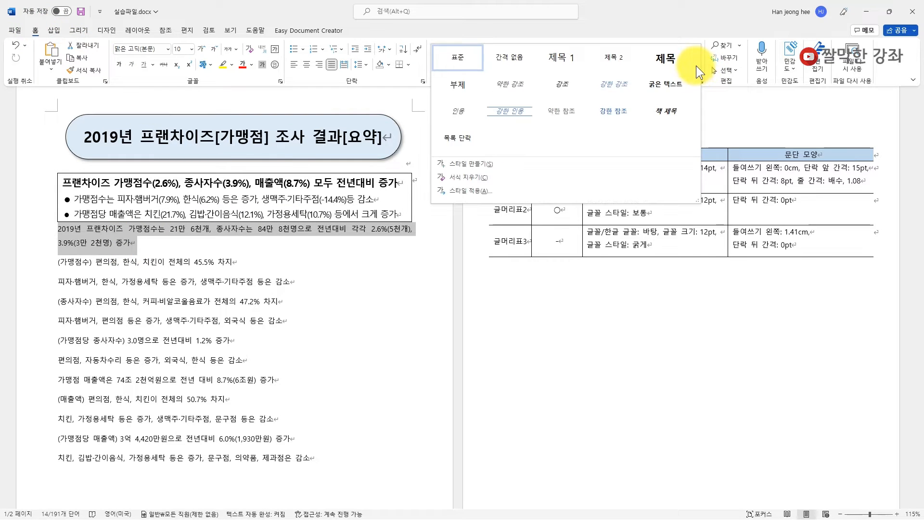
pyautogui.click(474, 164)
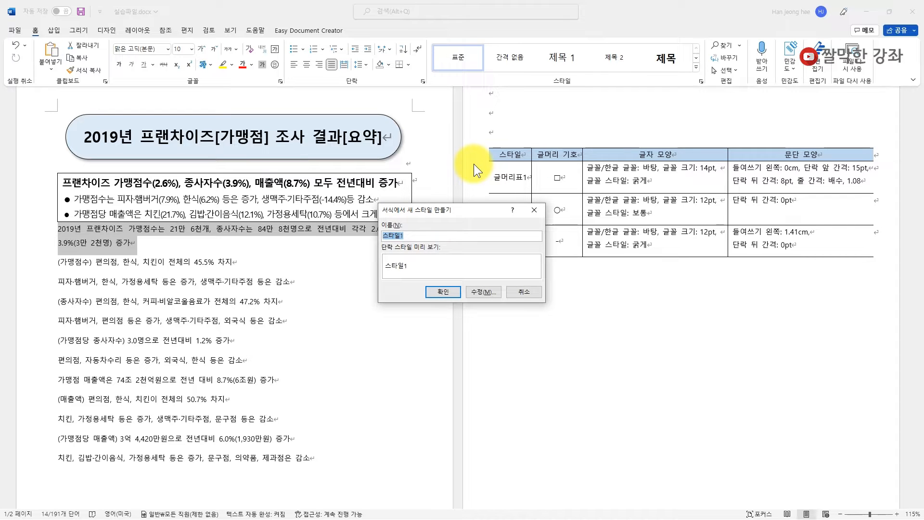
pyautogui.write('글머리표1')
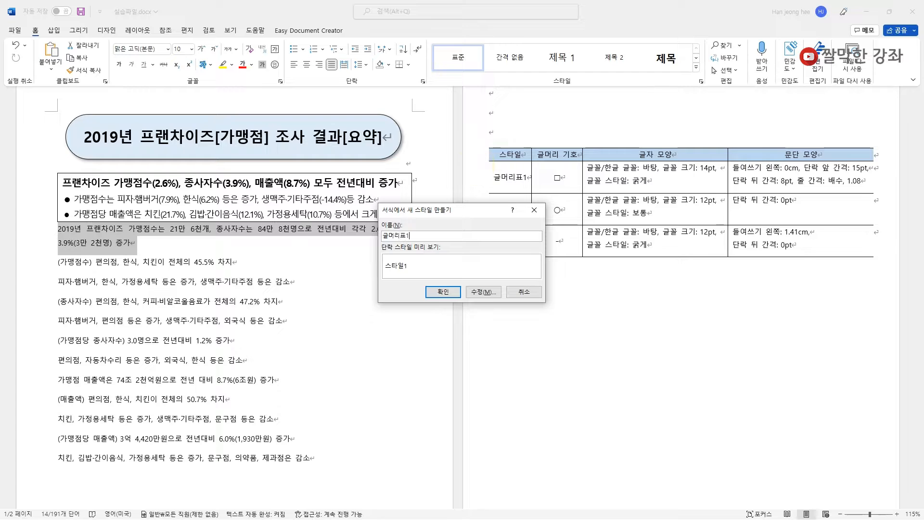
pyautogui.click(483, 291)
pyautogui.moveTo(512, 218); pyautogui.dragTo(350, 141)
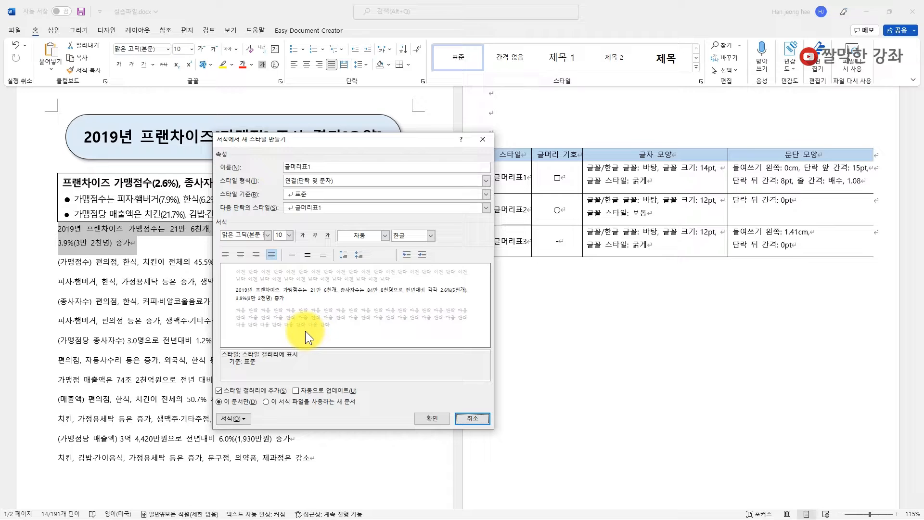
pyautogui.click(241, 420)
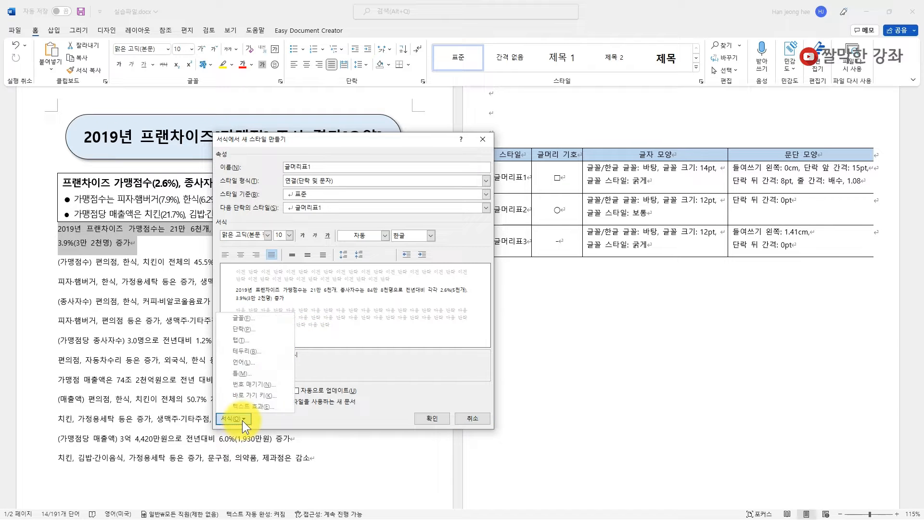
# - Set both the Korean and Latin fonts of 글머리표1 to 바탕
pyautogui.click(248, 320)
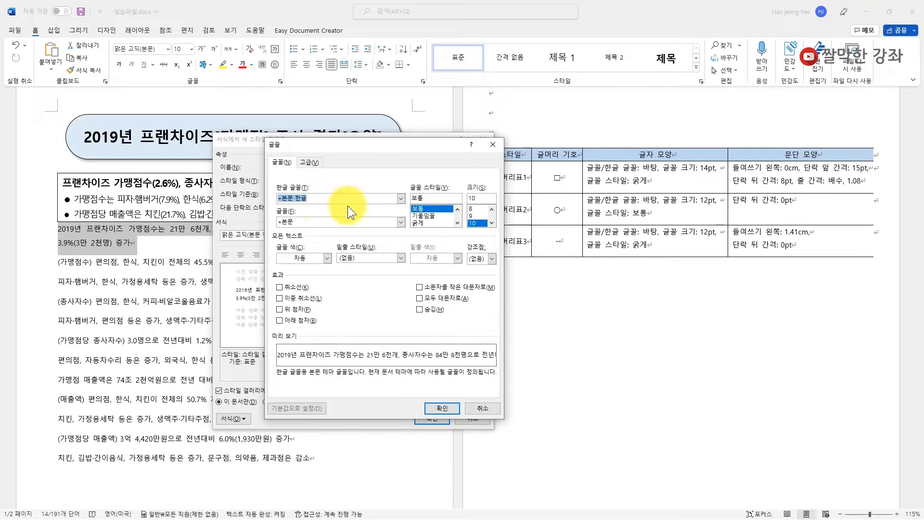
pyautogui.click(400, 199)
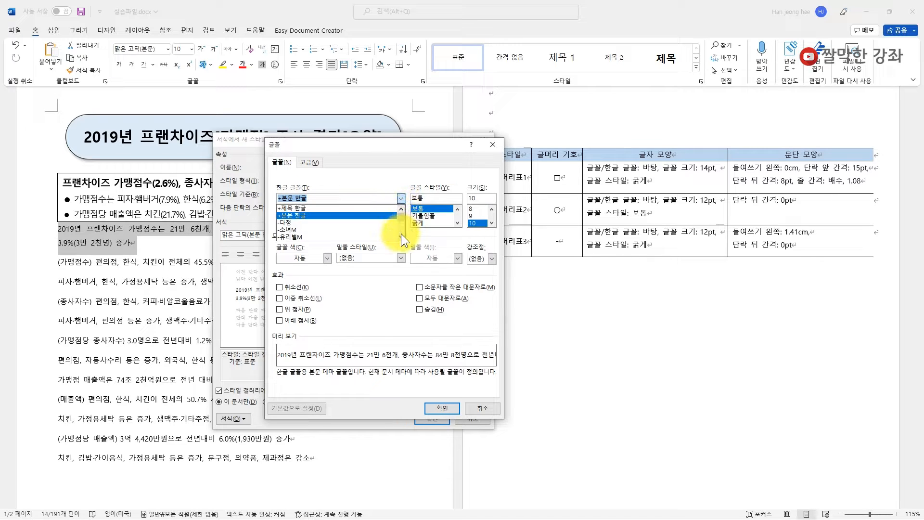
pyautogui.scroll(-5, 401, 235)
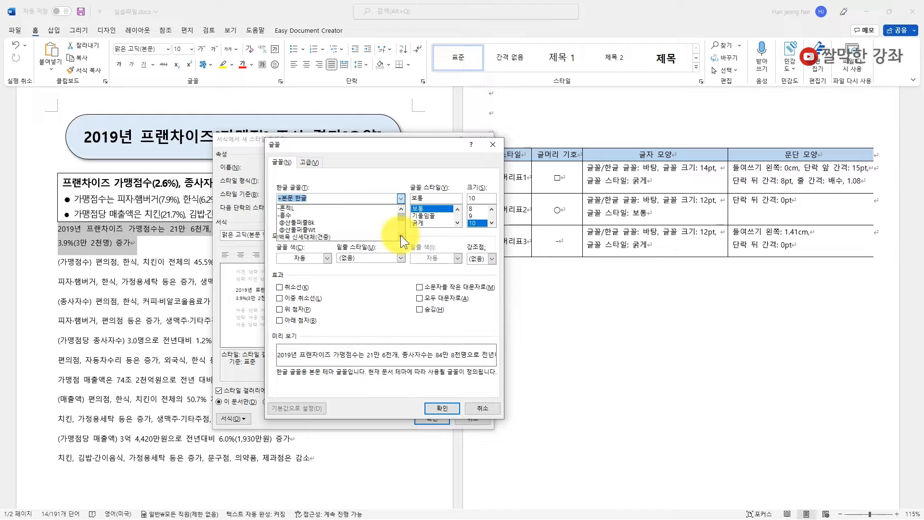
pyautogui.write('바탕')
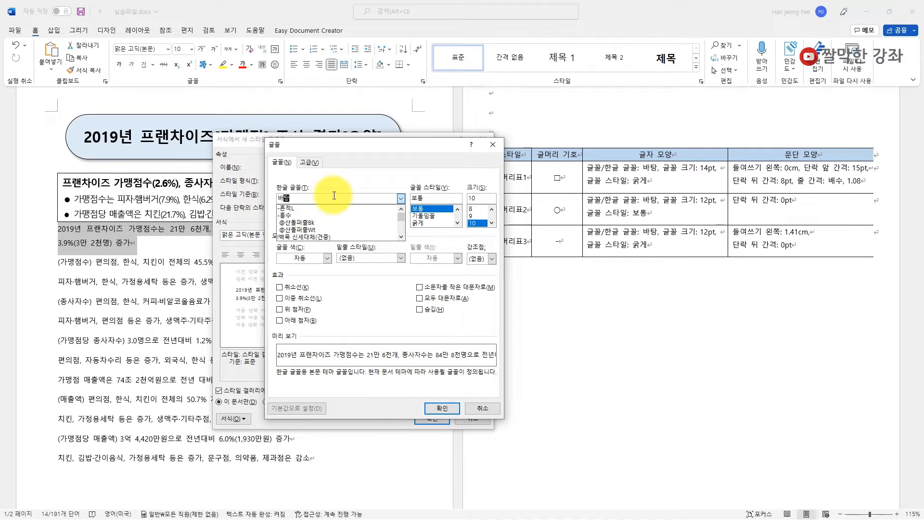
pyautogui.click(346, 185)
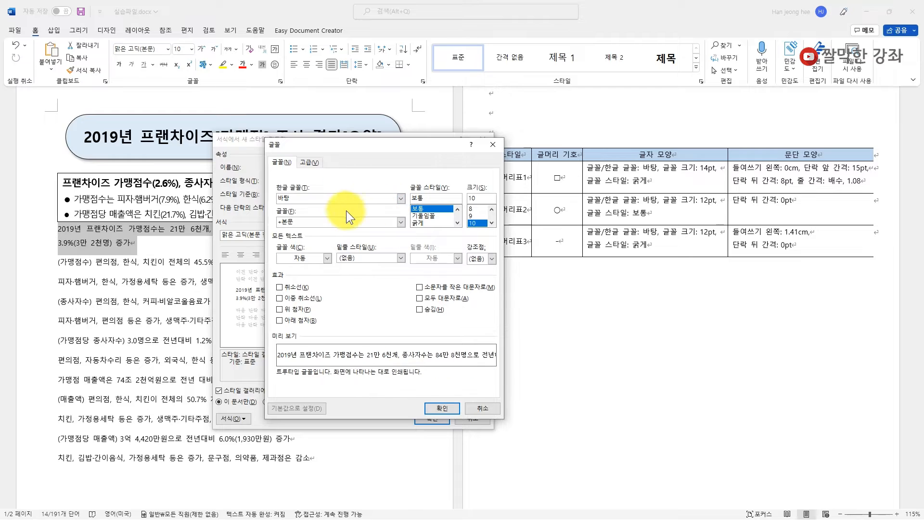
pyautogui.click(298, 223)
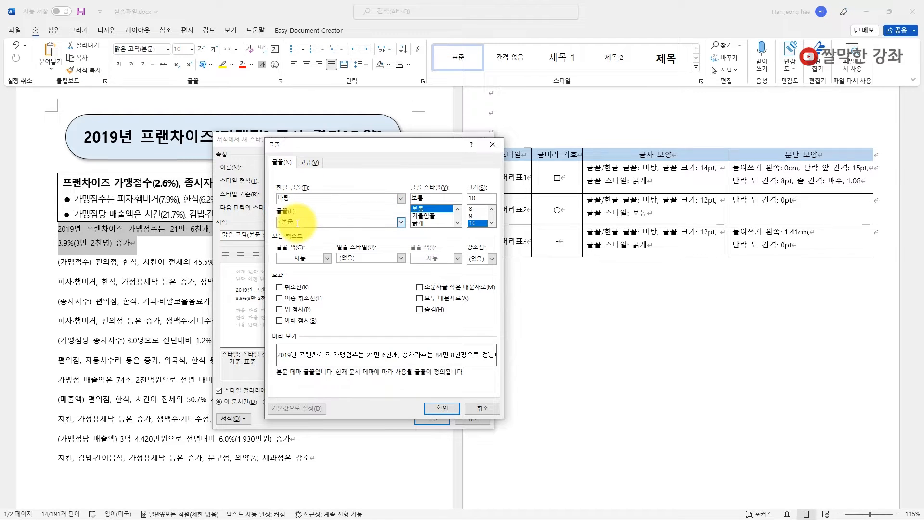
pyautogui.click(401, 222)
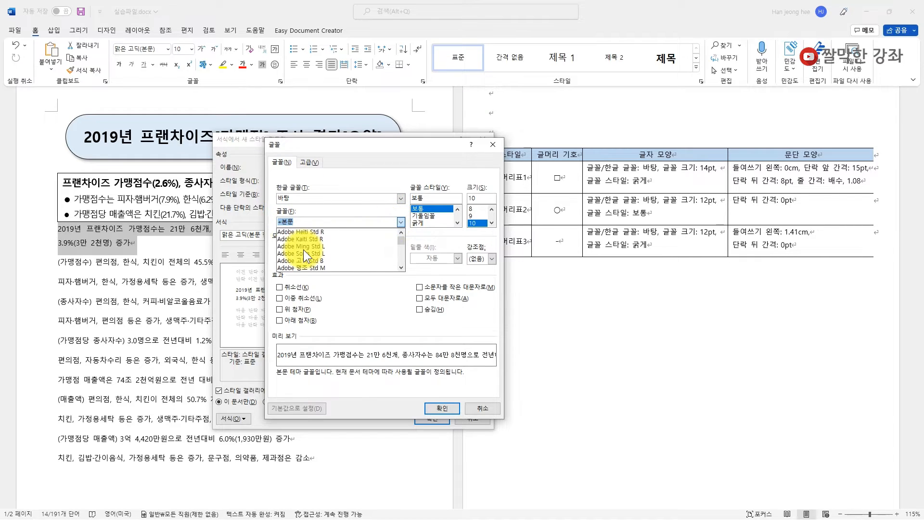
pyautogui.write('바탕')
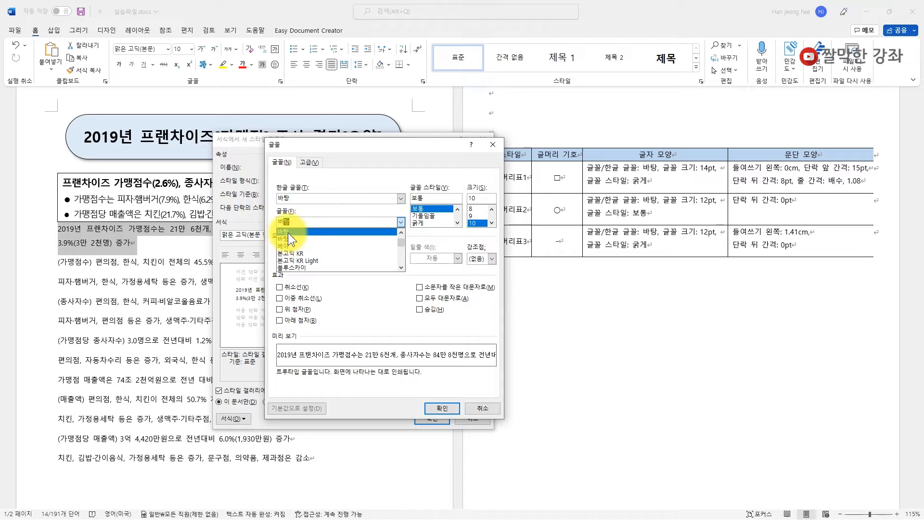
pyautogui.click(288, 232)
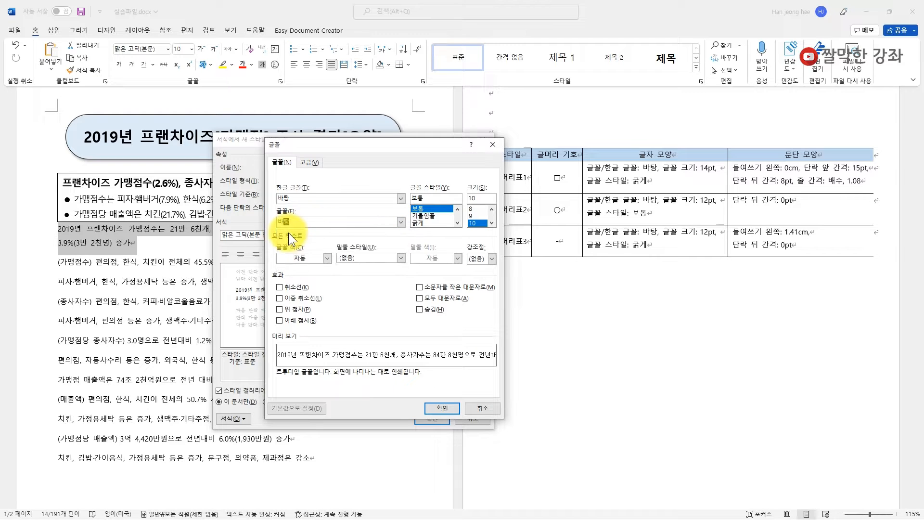
# - Make the 글머리표1 font 14 pt bold and confirm the font settings
pyautogui.click(491, 223)
pyautogui.click(491, 222)
pyautogui.click(491, 223)
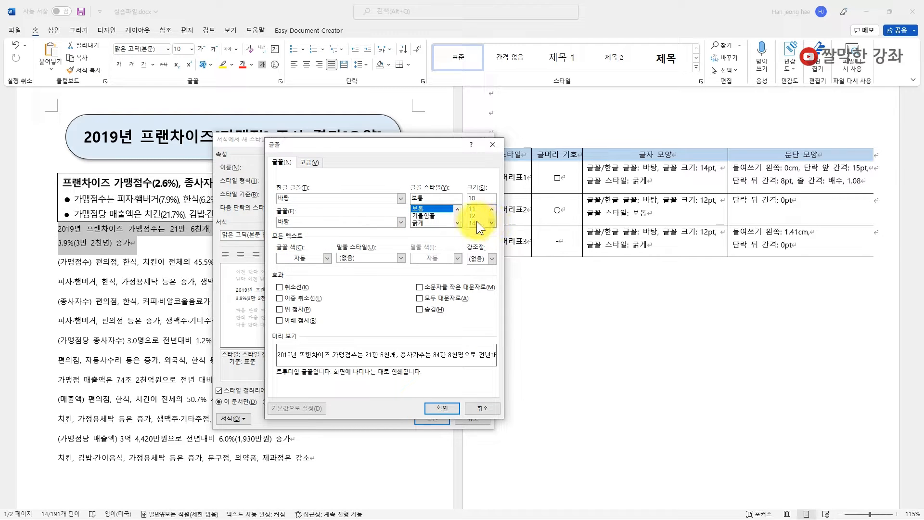
pyautogui.click(473, 223)
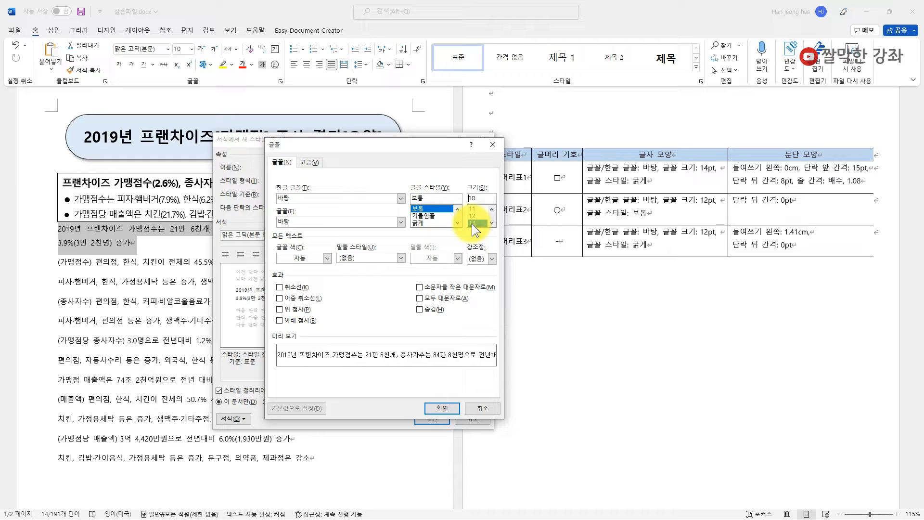
pyautogui.click(414, 224)
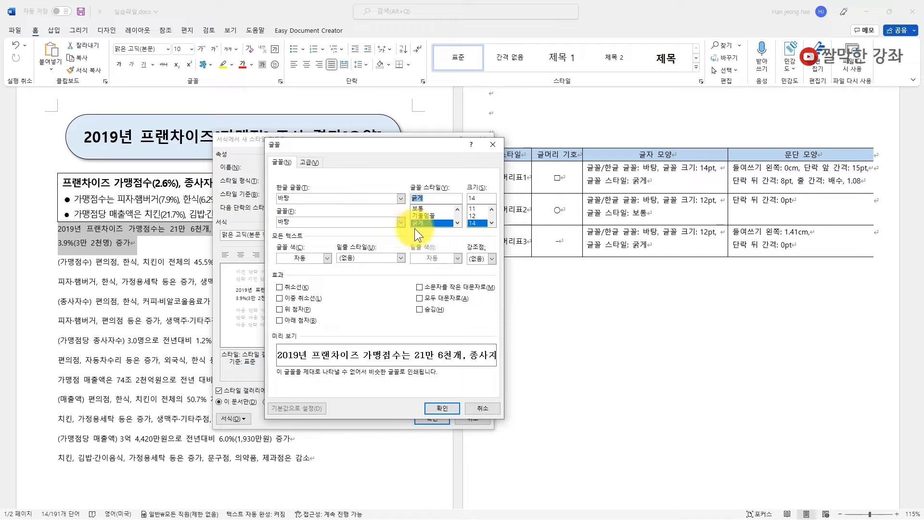
pyautogui.click(439, 405)
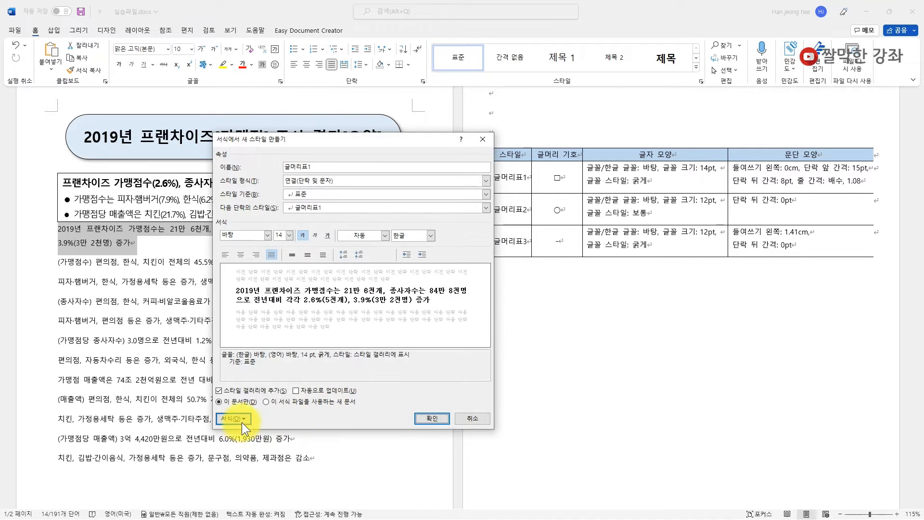
pyautogui.click(242, 416)
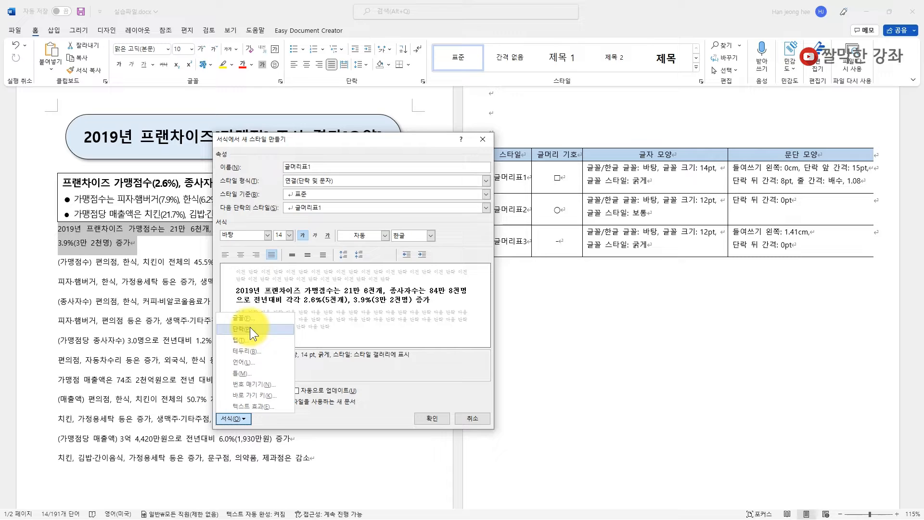
# - Pick the hollow square from the bullet library for 글머리표1 and begin a custom bullet definition
pyautogui.click(255, 385)
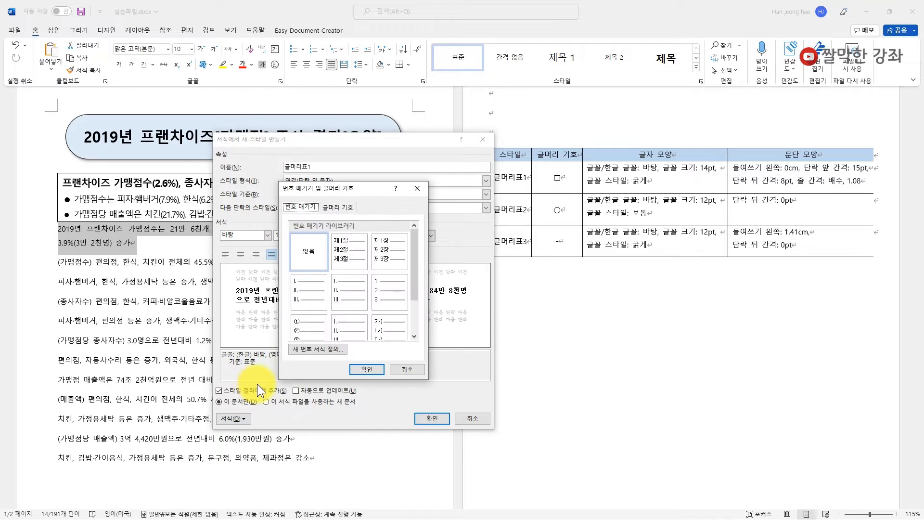
pyautogui.click(337, 207)
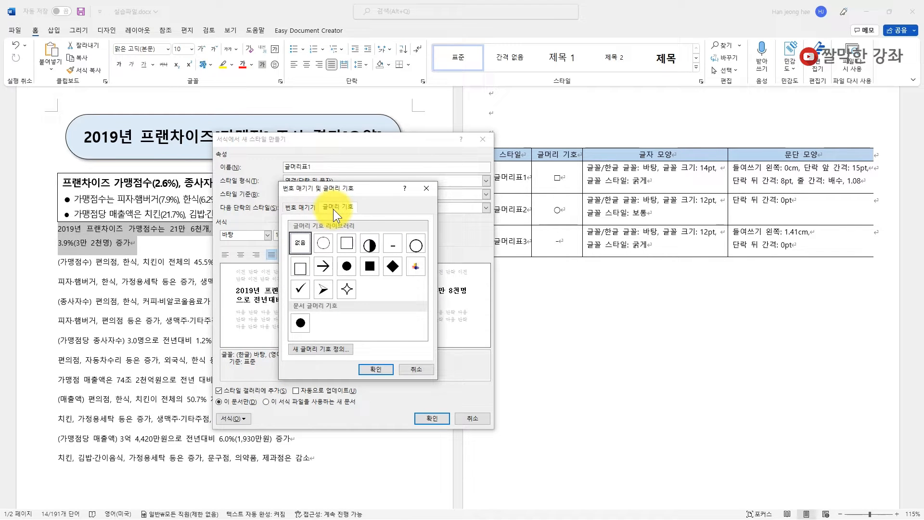
pyautogui.click(346, 246)
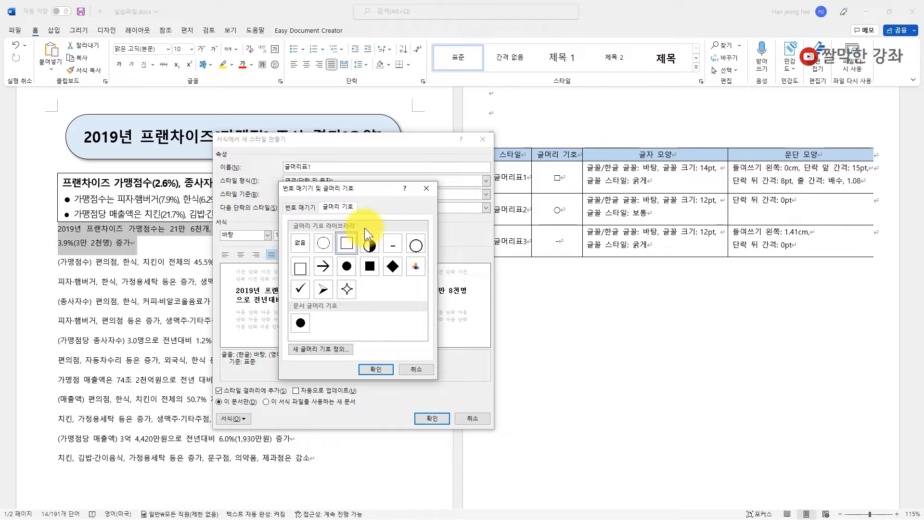
pyautogui.click(319, 348)
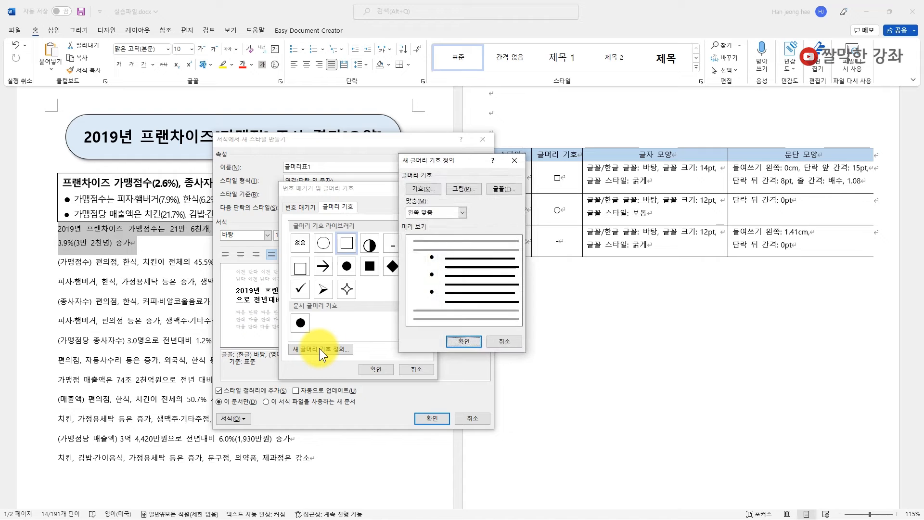
pyautogui.moveTo(440, 160); pyautogui.dragTo(383, 187)
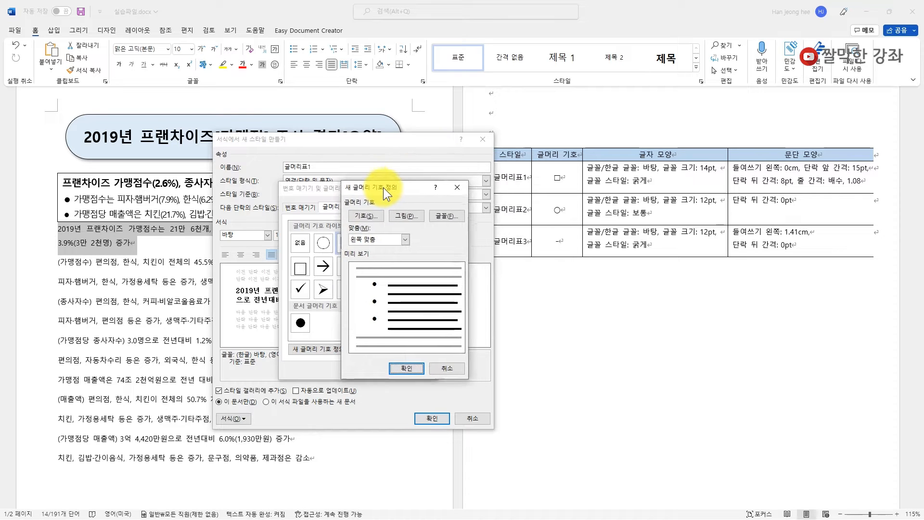
# - Choose the White Square symbol from the Geometric Shapes subset of (normal text)
pyautogui.click(359, 219)
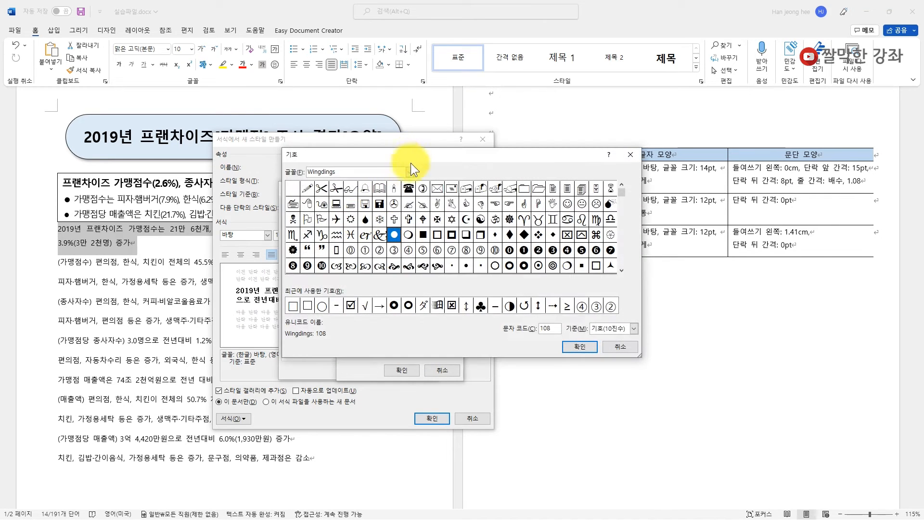
pyautogui.click(410, 171)
pyautogui.moveTo(410, 218); pyautogui.dragTo(412, 186)
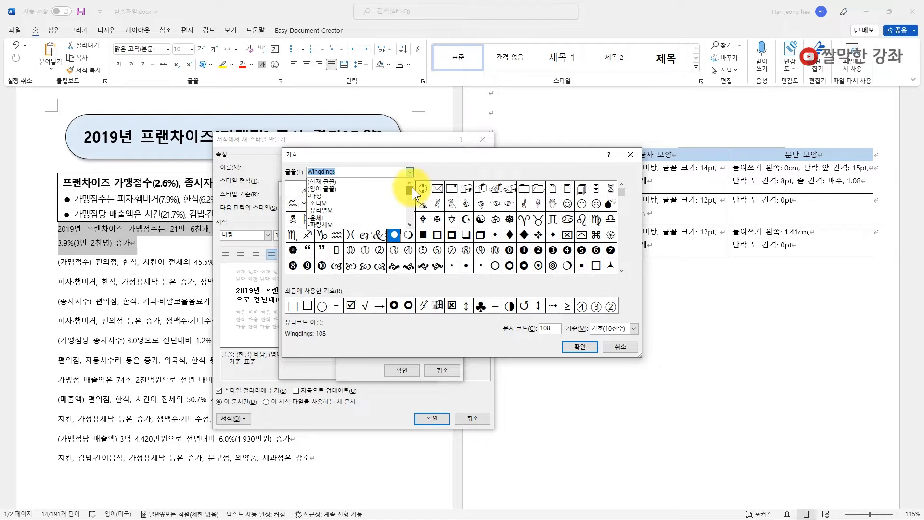
pyautogui.click(339, 182)
pyautogui.click(634, 172)
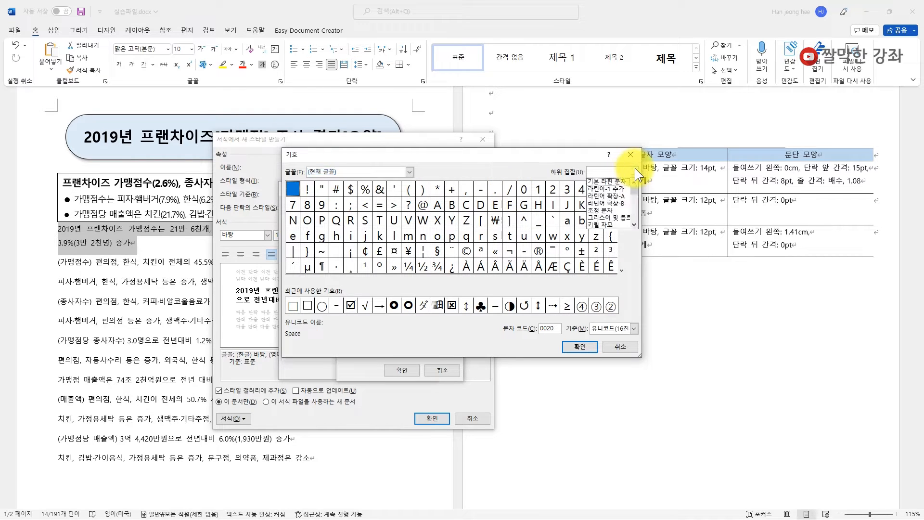
pyautogui.moveTo(633, 192); pyautogui.dragTo(634, 203)
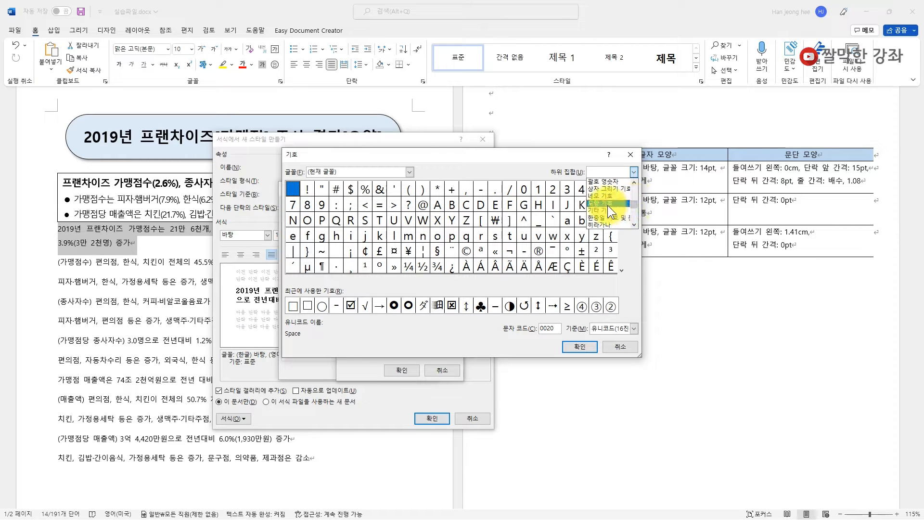
pyautogui.click(608, 204)
pyautogui.click(410, 206)
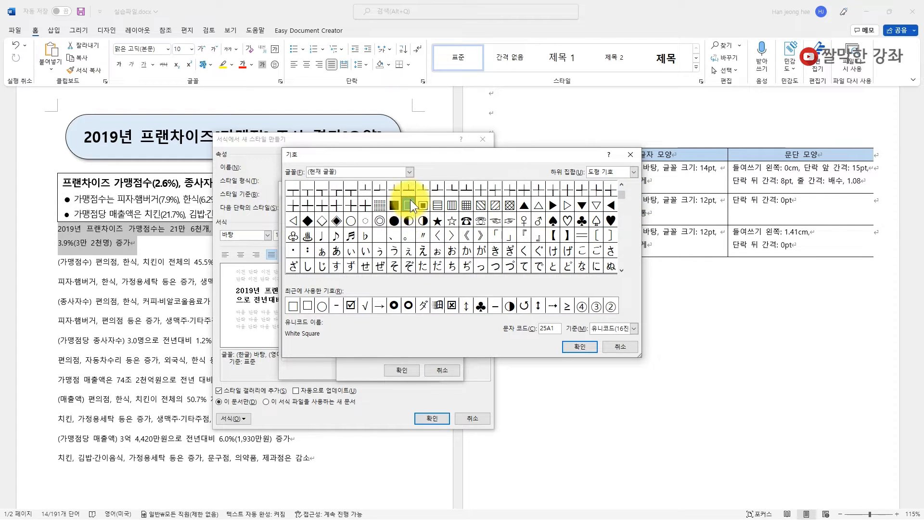
pyautogui.click(579, 347)
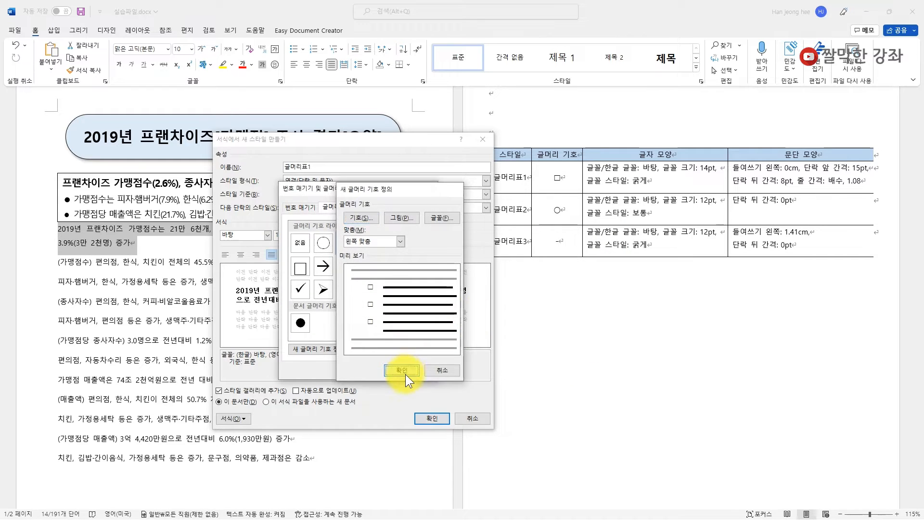
# - Confirm the white square (□) bullet and assign it to the 글머리표1 style
pyautogui.click(405, 374)
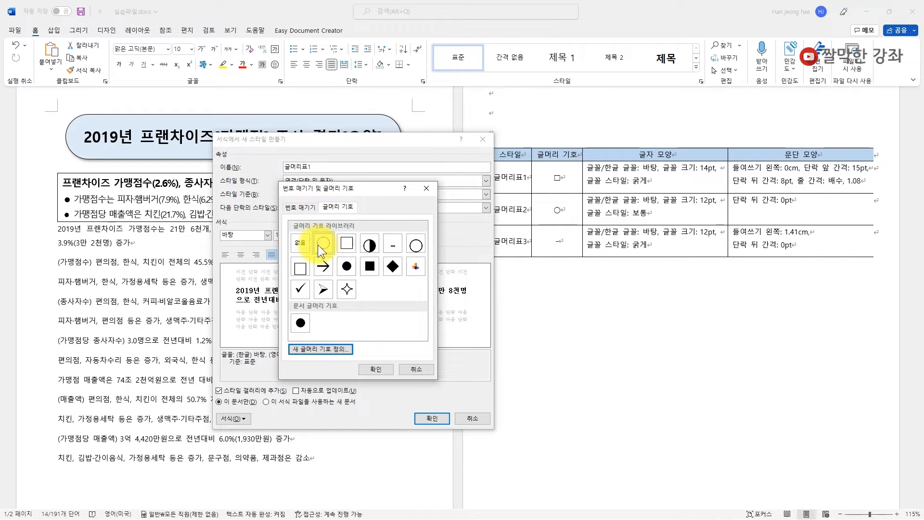
pyautogui.click(348, 244)
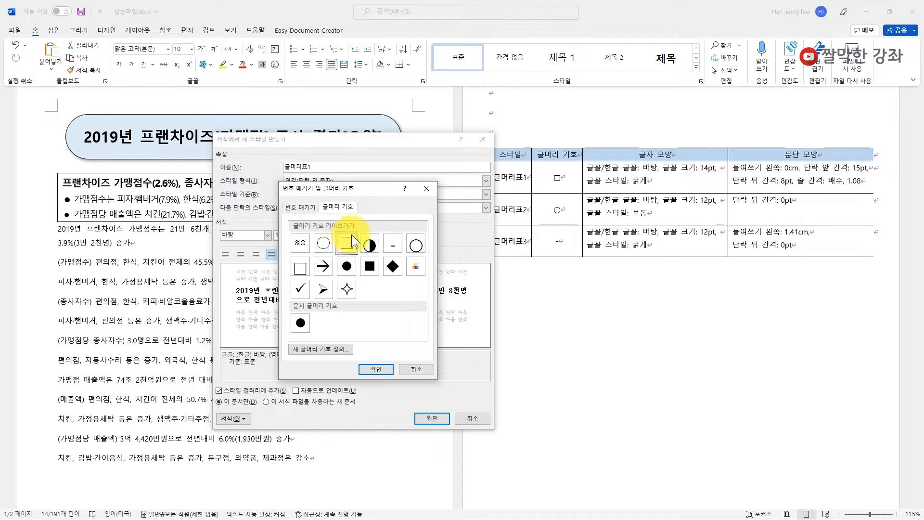
pyautogui.click(375, 369)
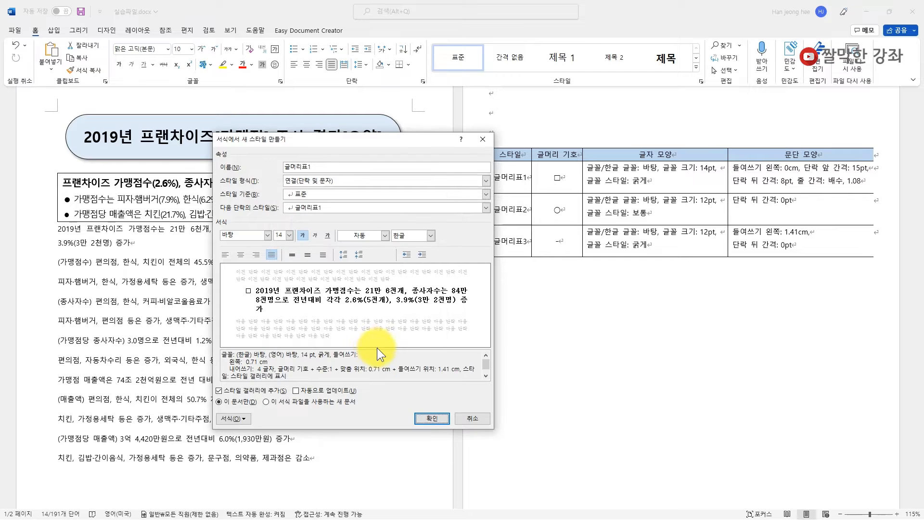
pyautogui.click(244, 418)
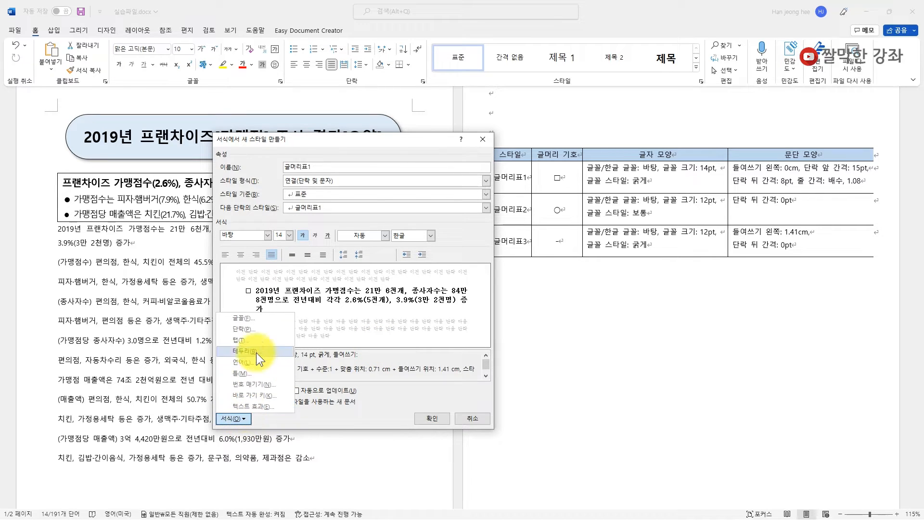
# - Give 글머리표1 a 0 cm left indent and 15 pt space before, then save and apply it
pyautogui.click(253, 328)
pyautogui.moveTo(442, 90); pyautogui.dragTo(369, 115)
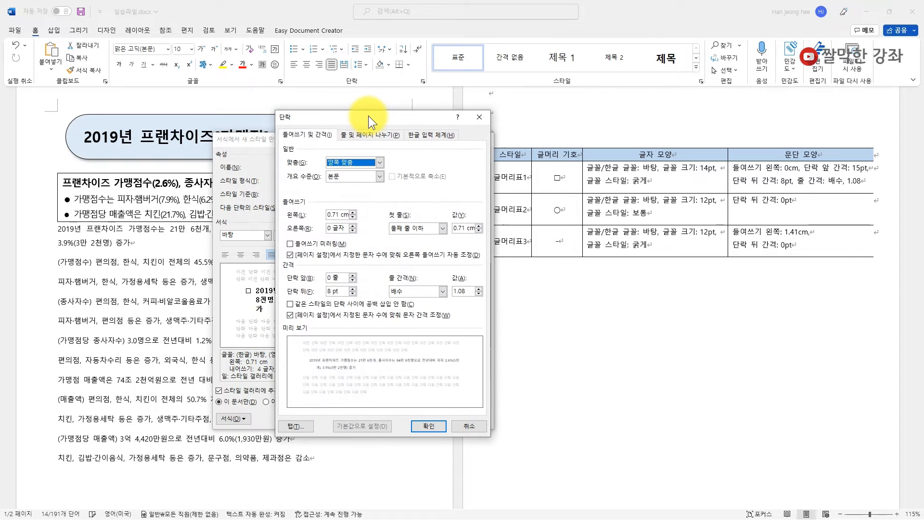
pyautogui.click(335, 215)
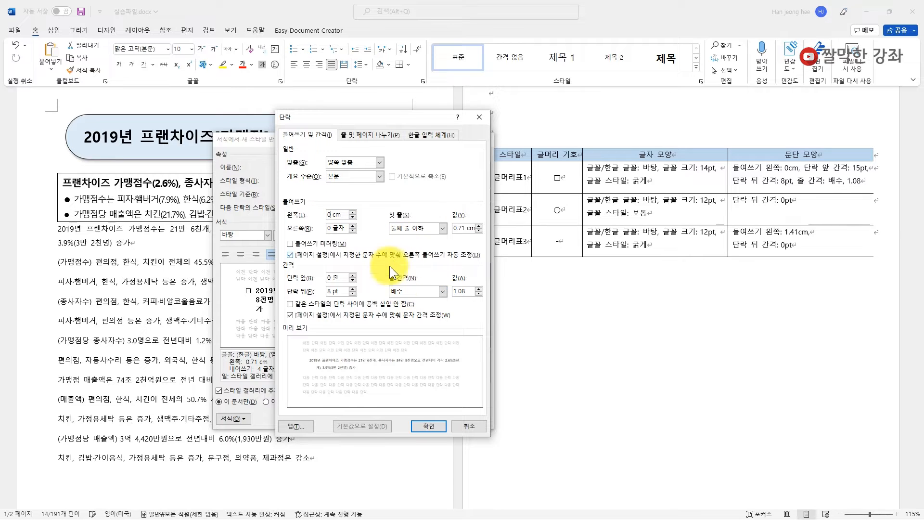
pyautogui.click(333, 277)
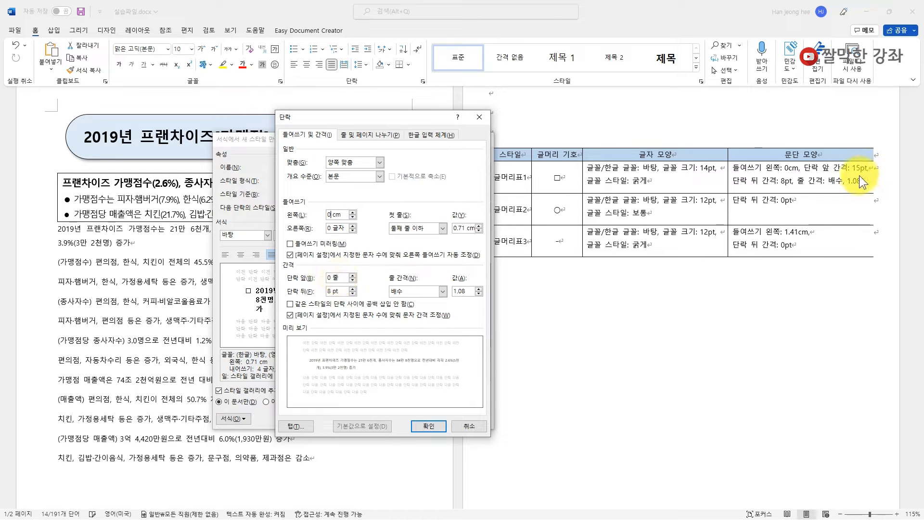
pyautogui.click(327, 277)
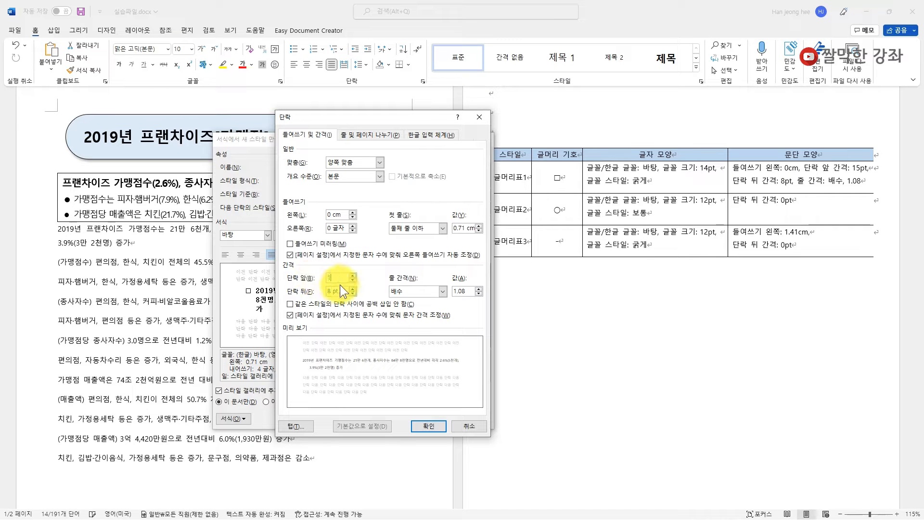
pyautogui.write('pt')
pyautogui.doubleClick(342, 275)
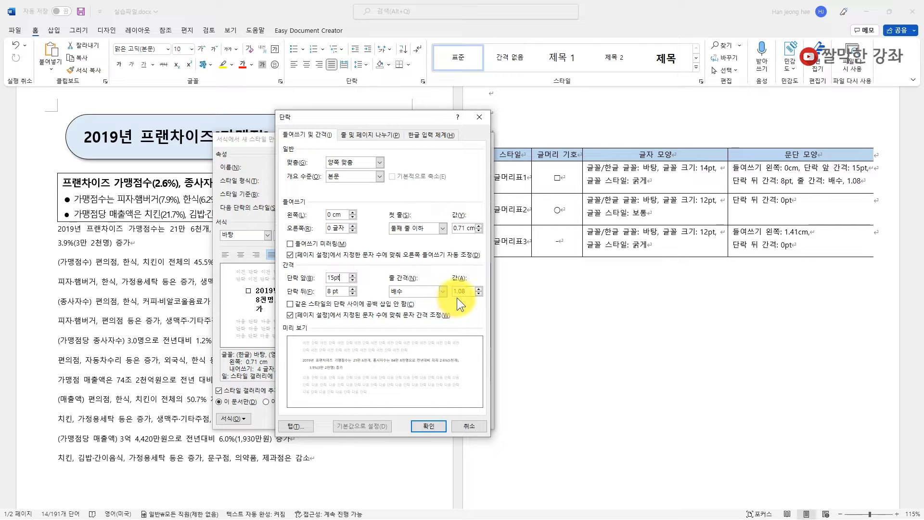
pyautogui.click(426, 422)
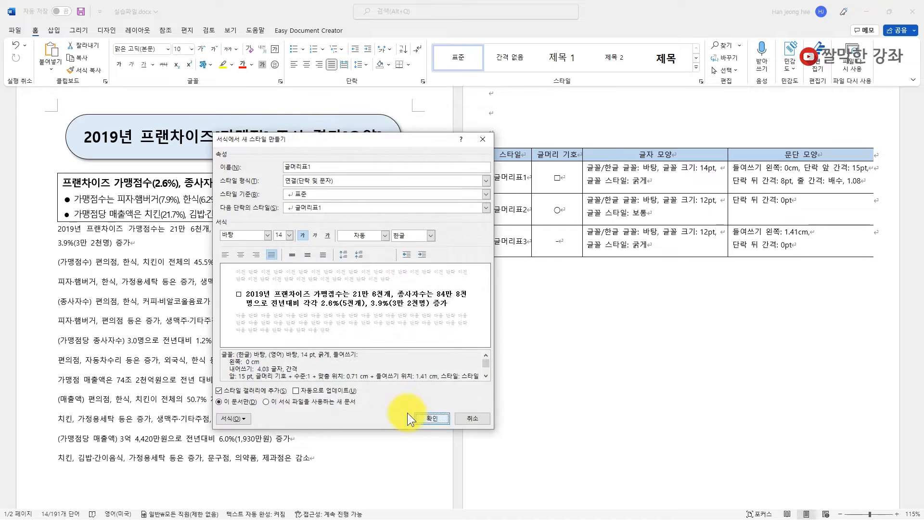
pyautogui.click(432, 417)
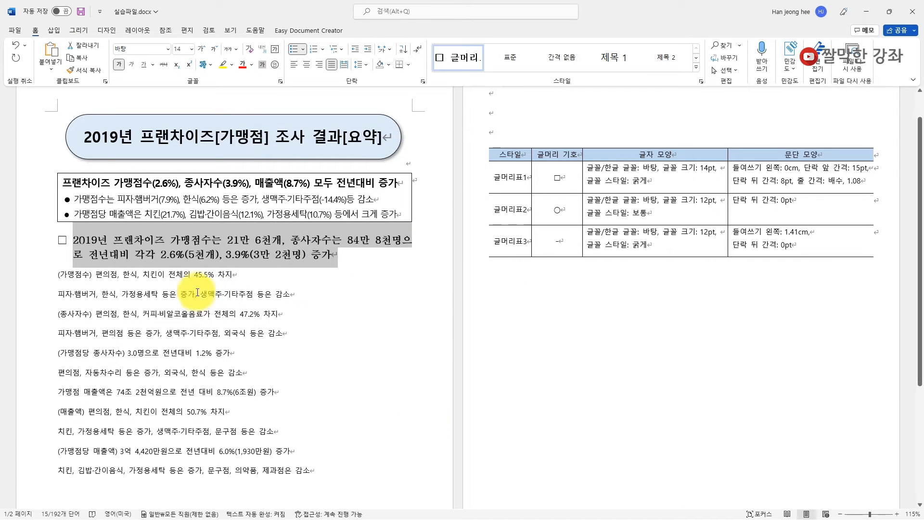
# - Select the (가맹점수) line and create a new style named 글머리표2 from it in full definition mode
pyautogui.click(80, 243)
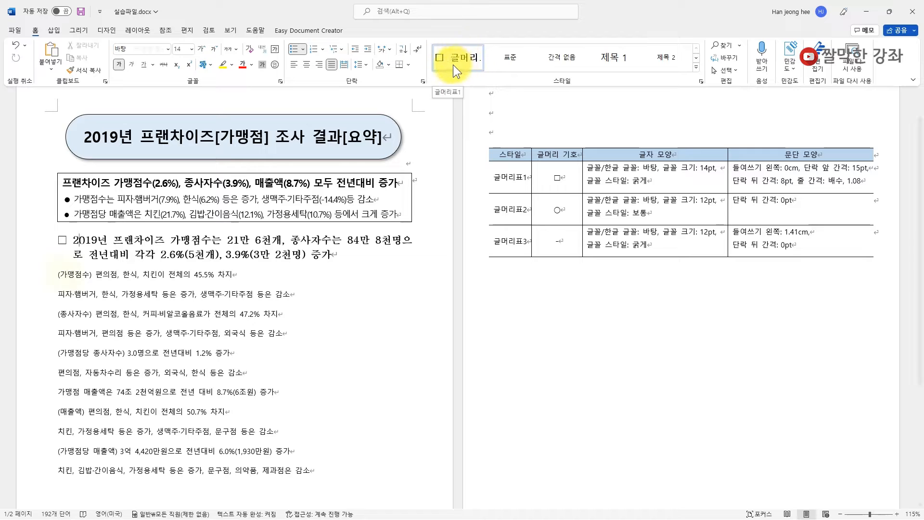
pyautogui.click(67, 274)
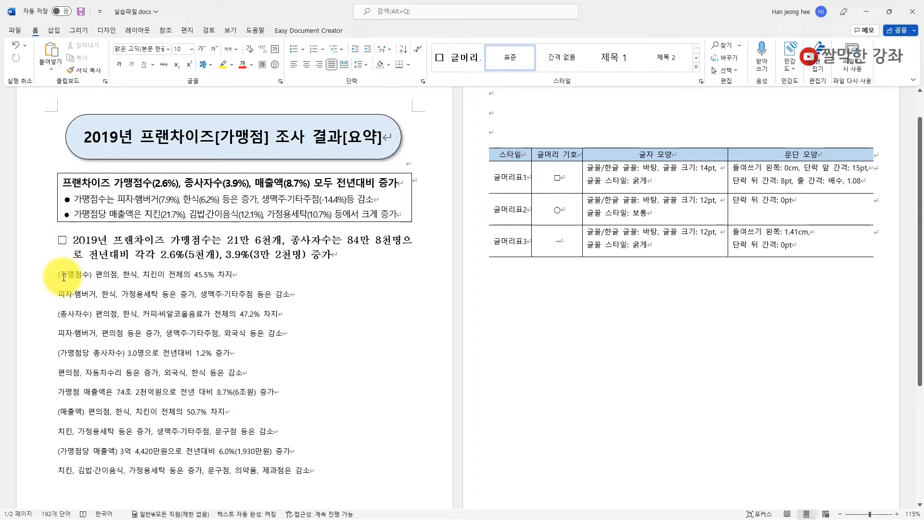
pyautogui.click(44, 280)
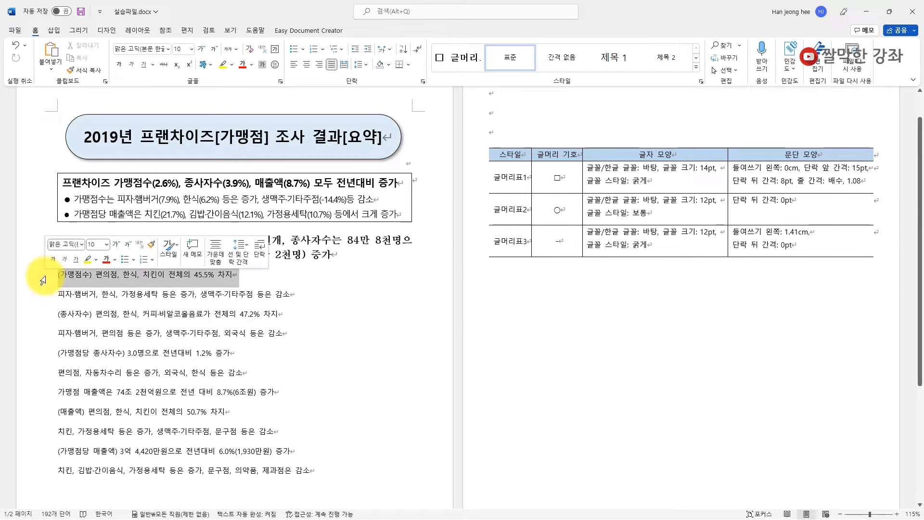
pyautogui.click(695, 68)
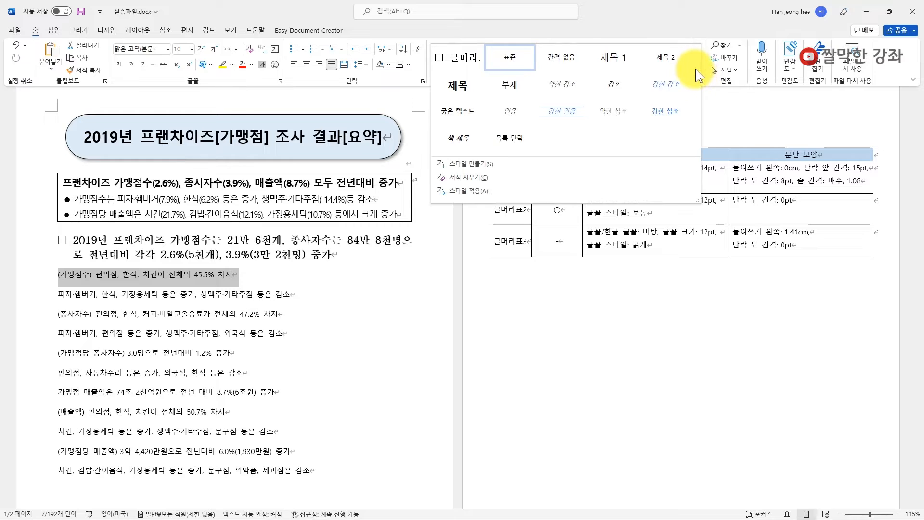
pyautogui.click(468, 163)
pyautogui.write('글머리표')
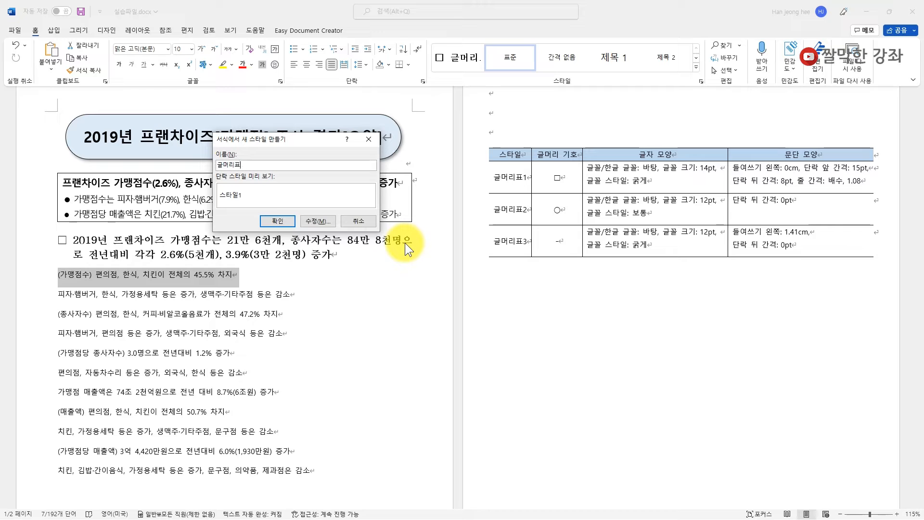
pyautogui.write('2')
pyautogui.click(319, 224)
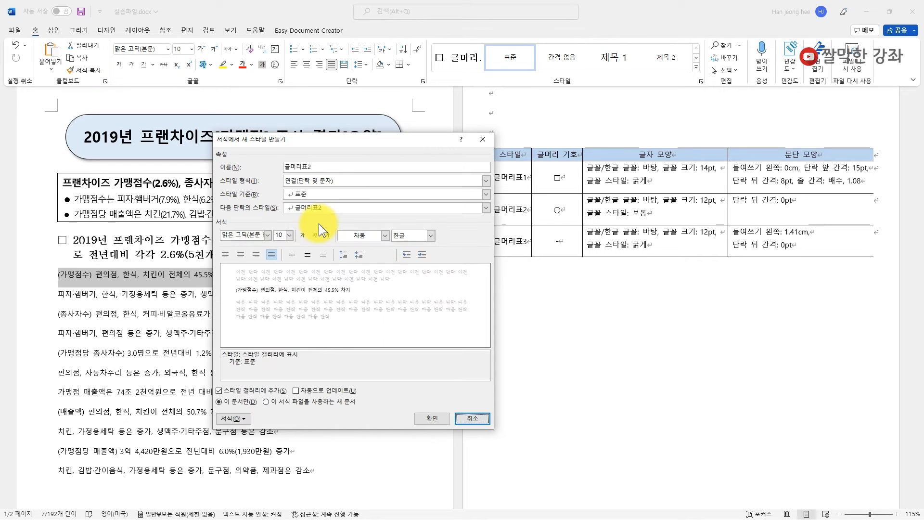
# - Set 글머리표2's Korean and Latin fonts to 바탕 at 12 pt regular
pyautogui.click(244, 420)
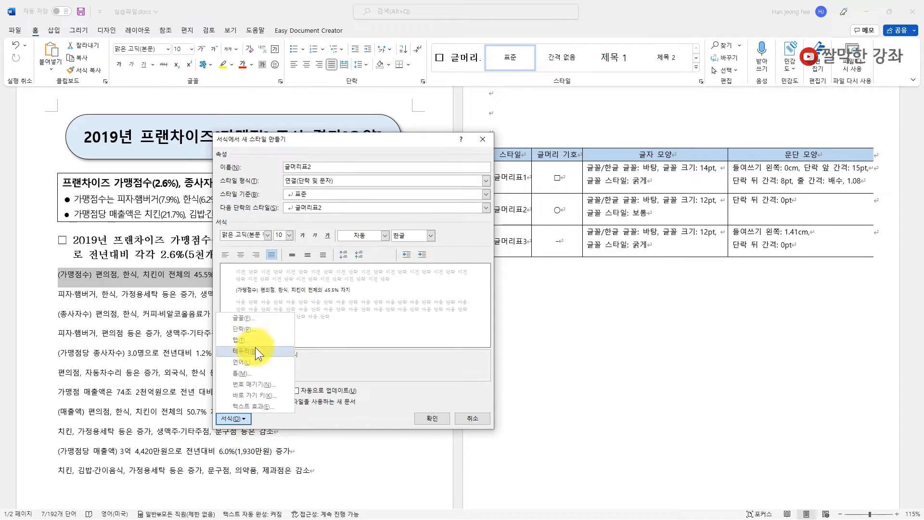
pyautogui.click(254, 318)
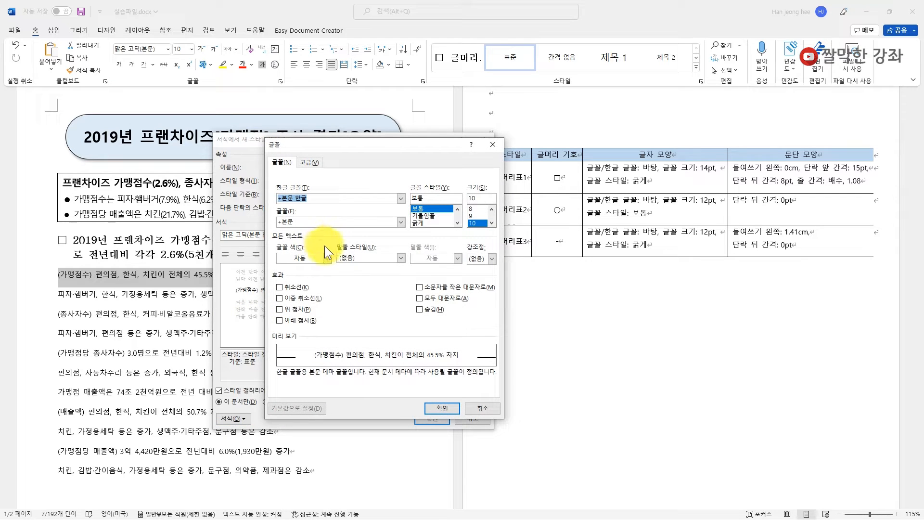
pyautogui.write('바탕')
pyautogui.press('Tab')
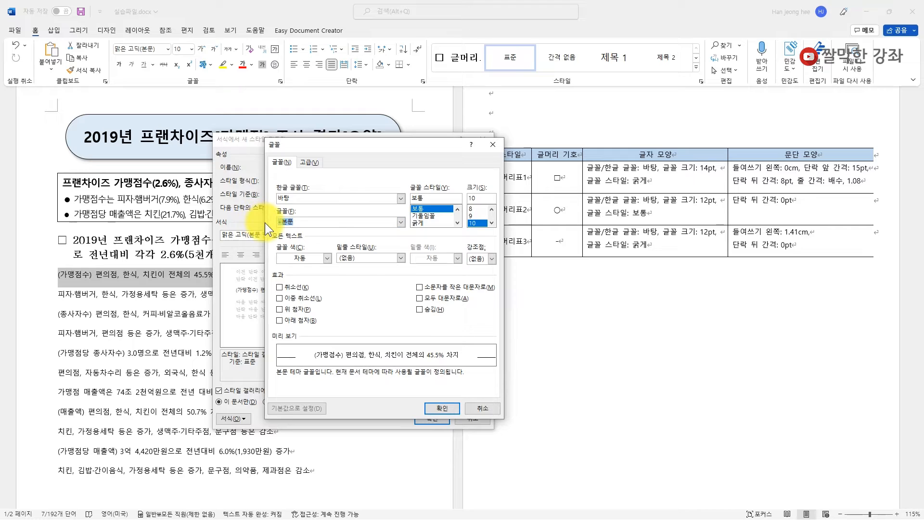
pyautogui.write('바탕')
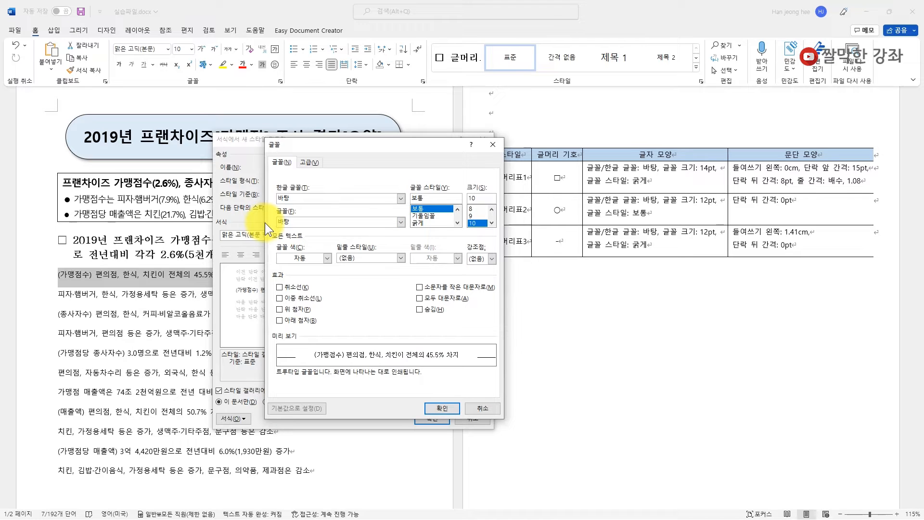
pyautogui.click(492, 222)
pyautogui.click(492, 222)
pyautogui.click(475, 222)
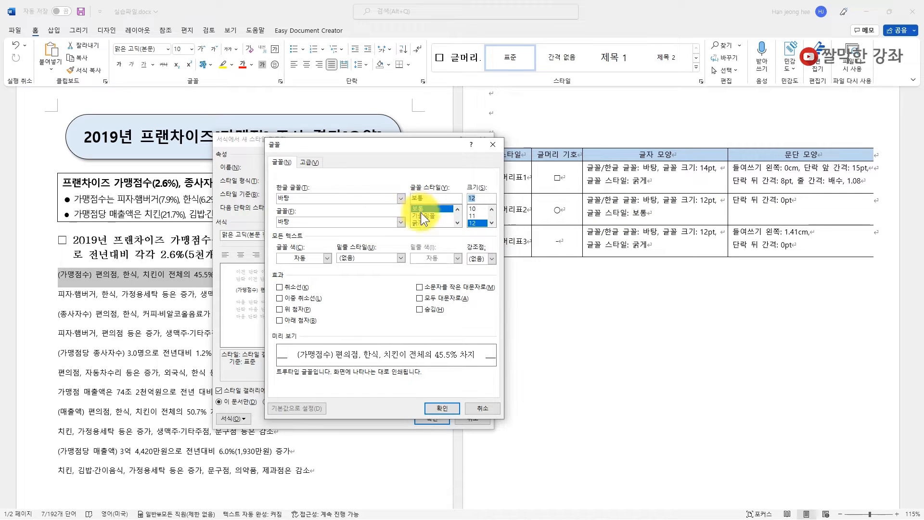
pyautogui.click(442, 408)
pyautogui.click(234, 418)
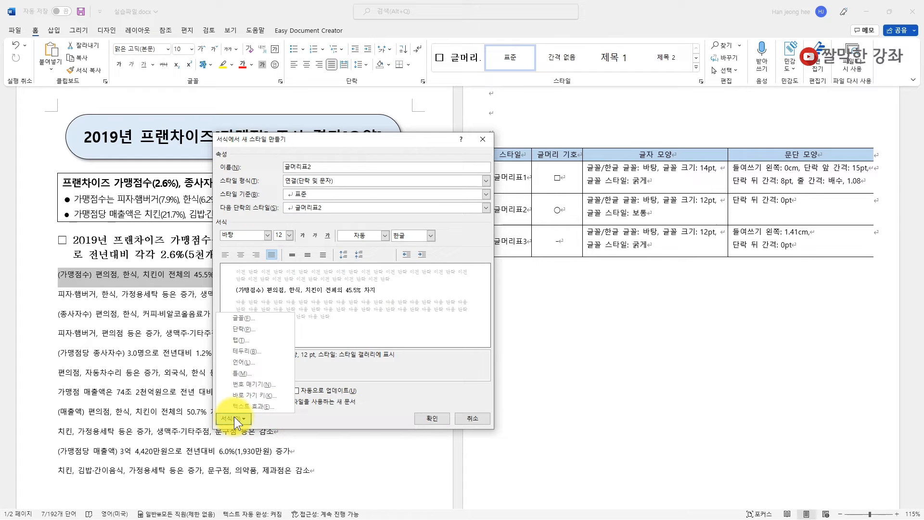
# - Define a White Circle (○, 25CB) symbol bullet for 글머리표2 and confirm it
pyautogui.click(247, 385)
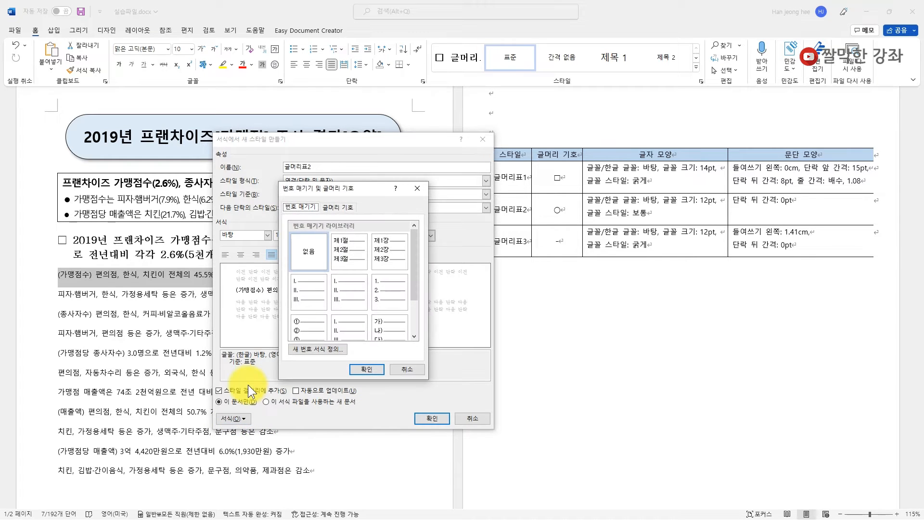
pyautogui.click(345, 206)
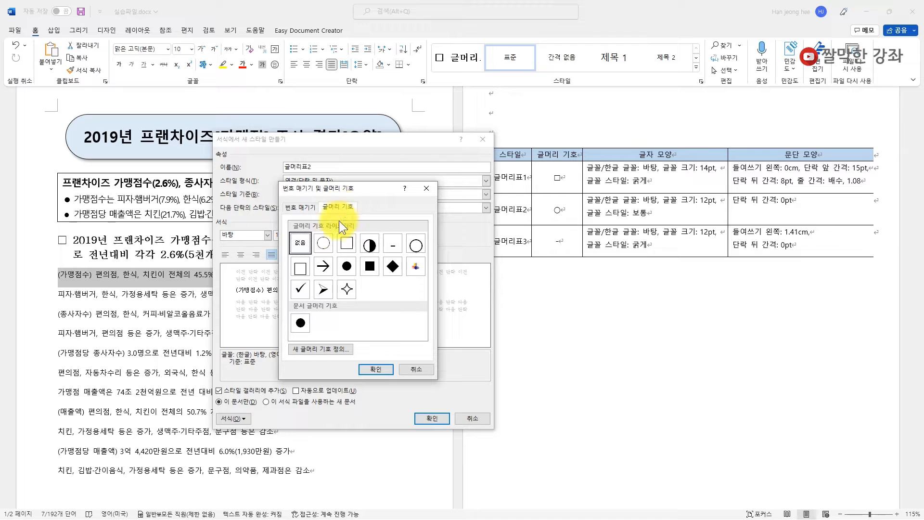
pyautogui.click(324, 244)
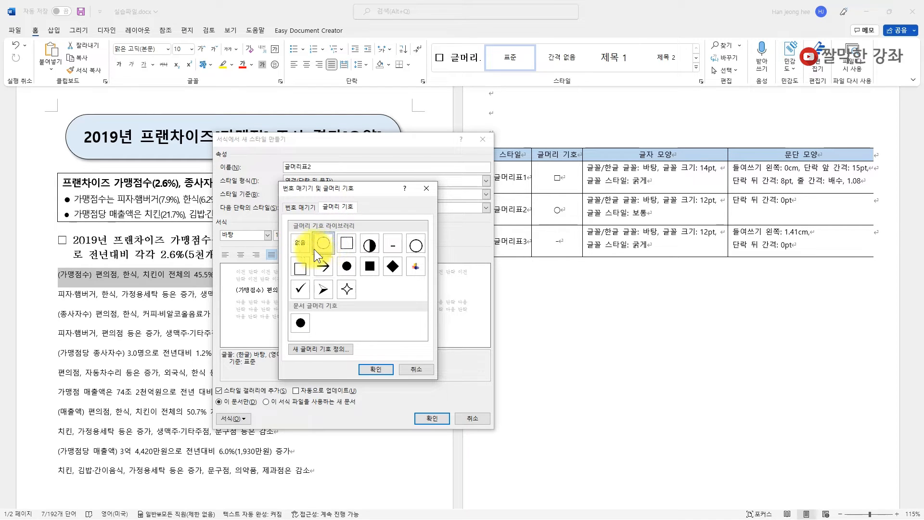
pyautogui.click(322, 350)
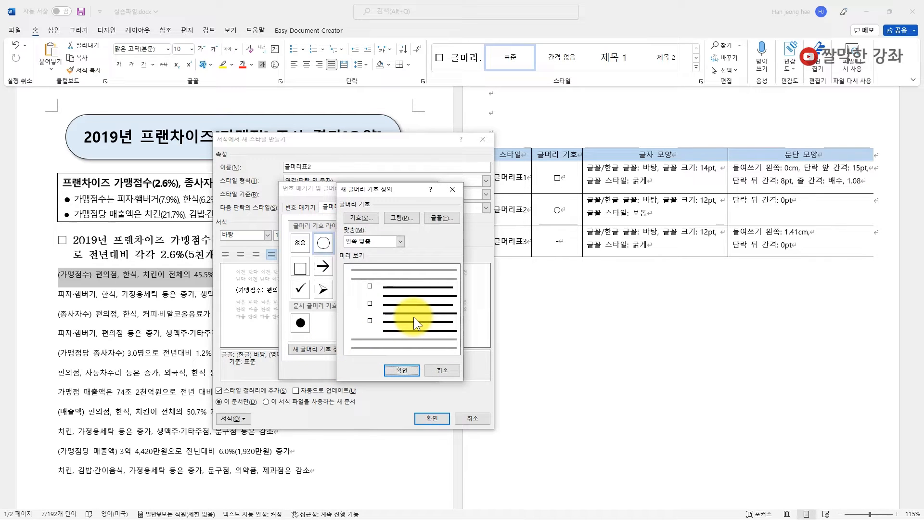
pyautogui.click(361, 218)
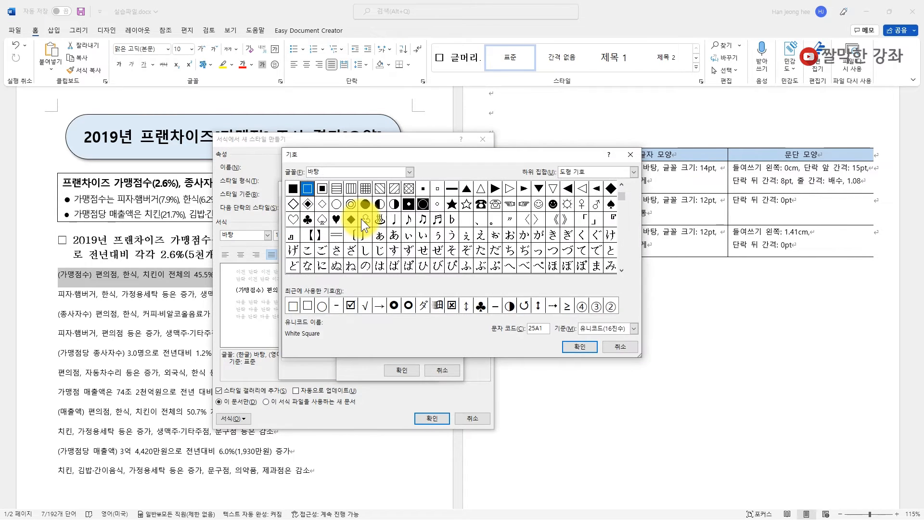
pyautogui.click(409, 172)
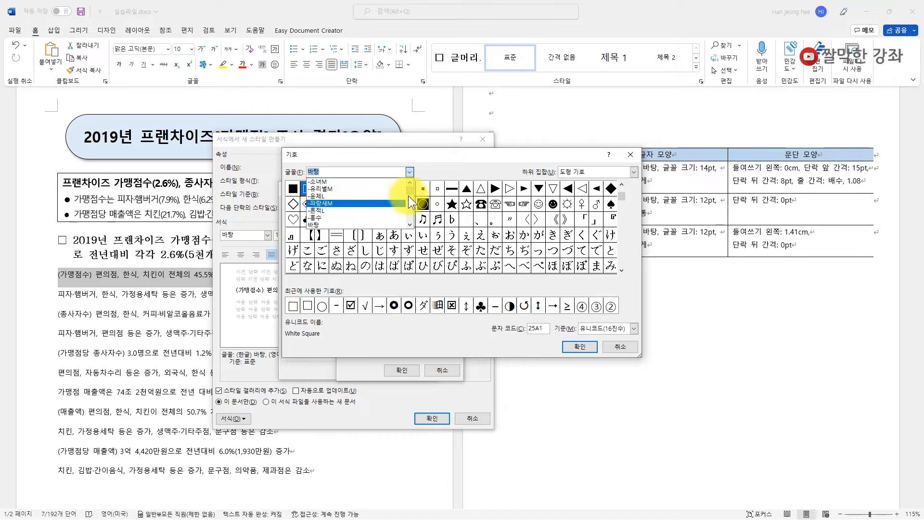
pyautogui.click(411, 182)
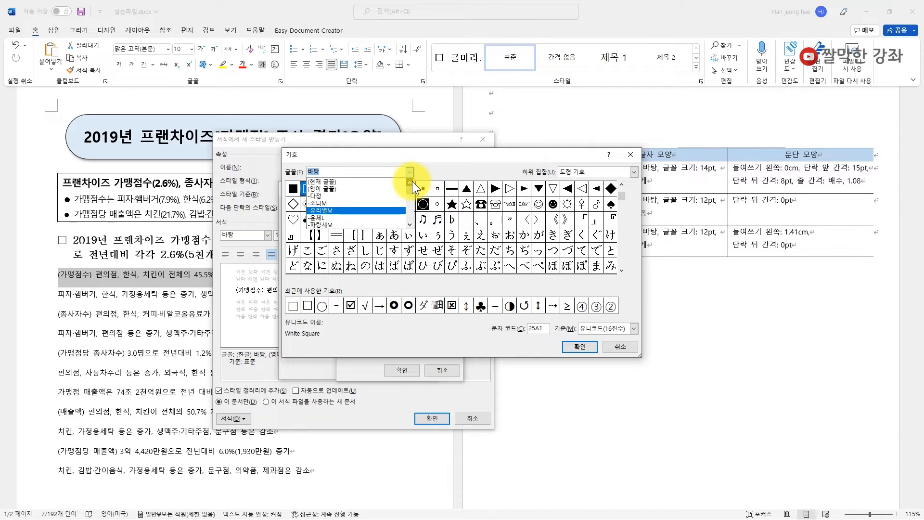
pyautogui.click(353, 182)
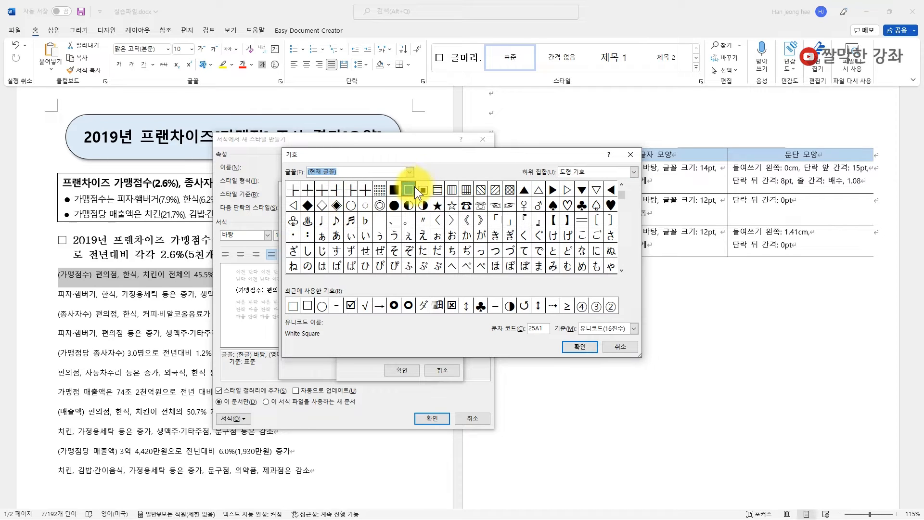
pyautogui.click(351, 206)
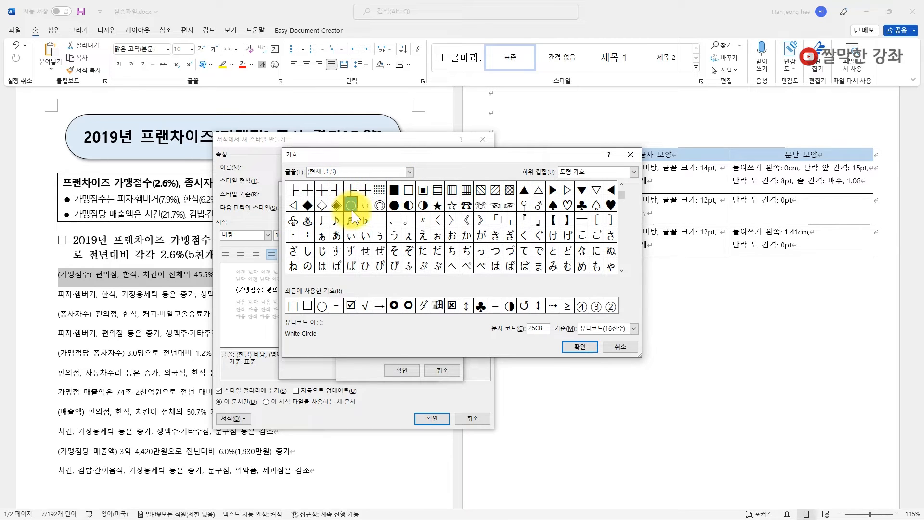
pyautogui.click(588, 347)
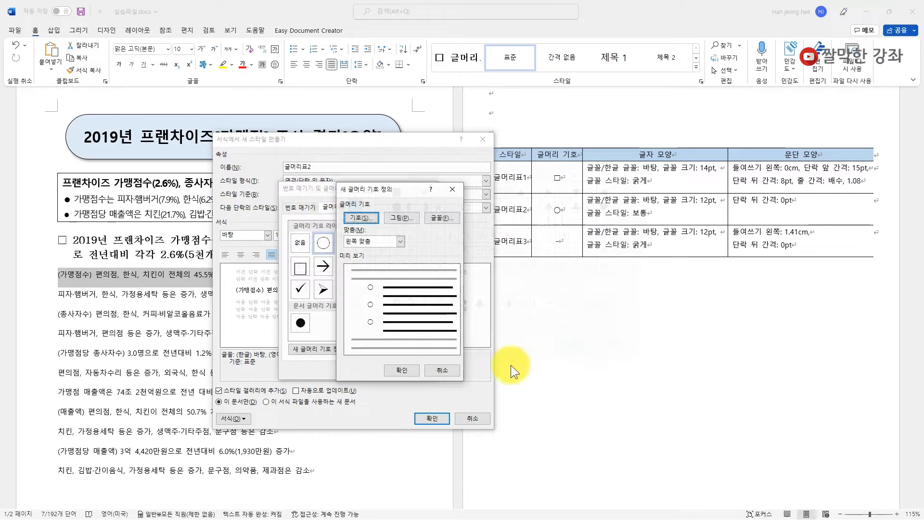
pyautogui.click(400, 371)
pyautogui.click(401, 371)
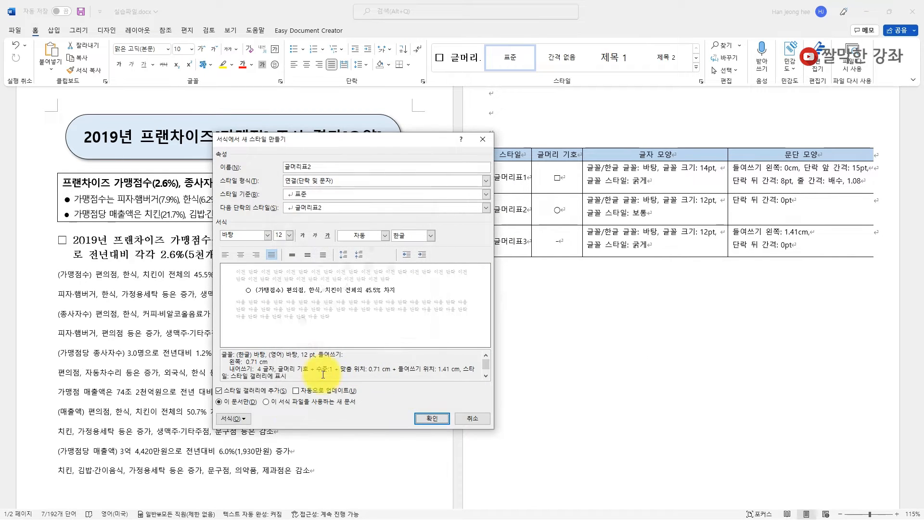
# - Change 글머리표2's spacing after to 0 pt, then save and apply it to the (가맹점수) line
pyautogui.click(235, 417)
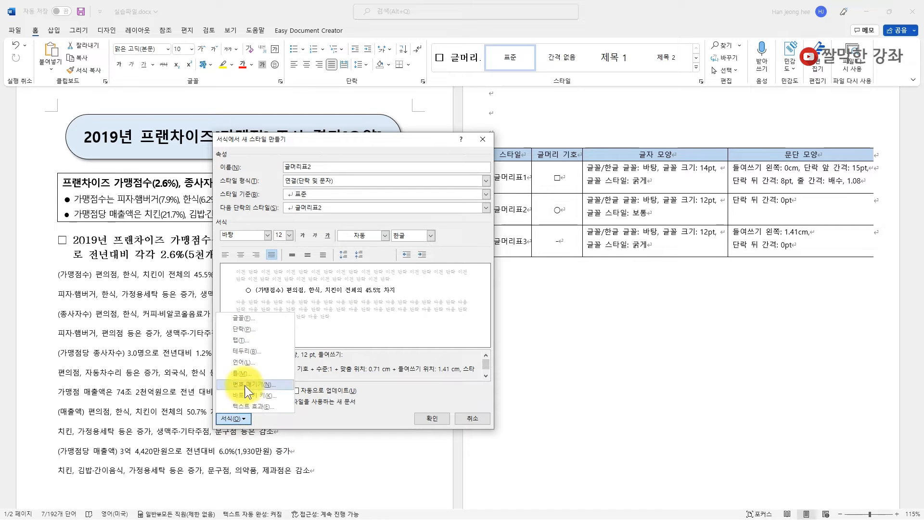
pyautogui.click(246, 328)
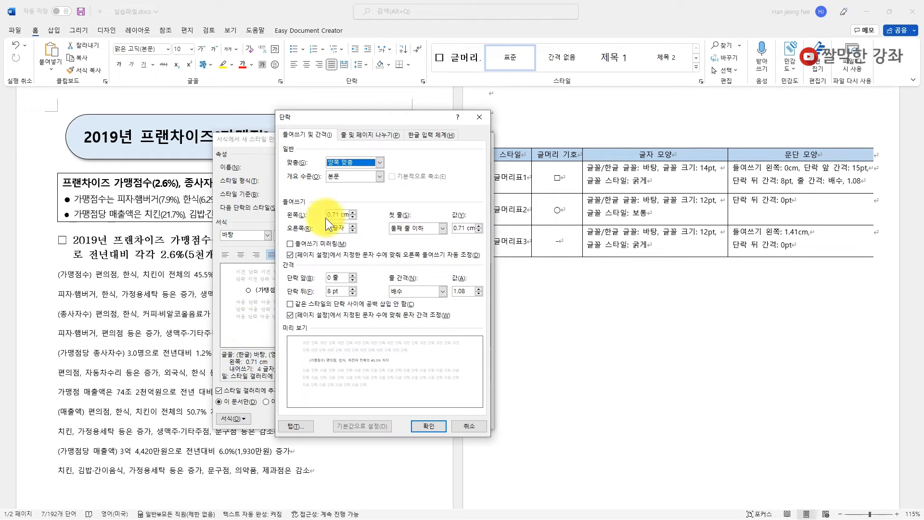
pyautogui.click(323, 291)
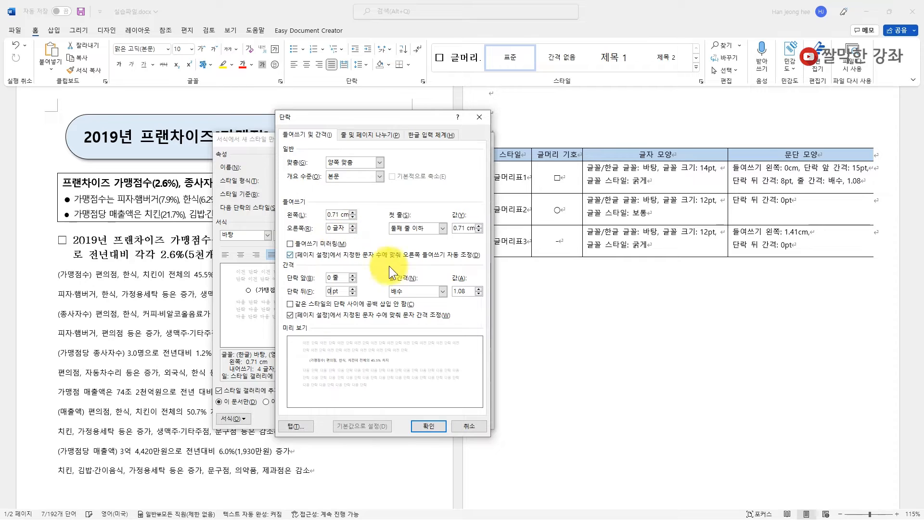
pyautogui.click(429, 426)
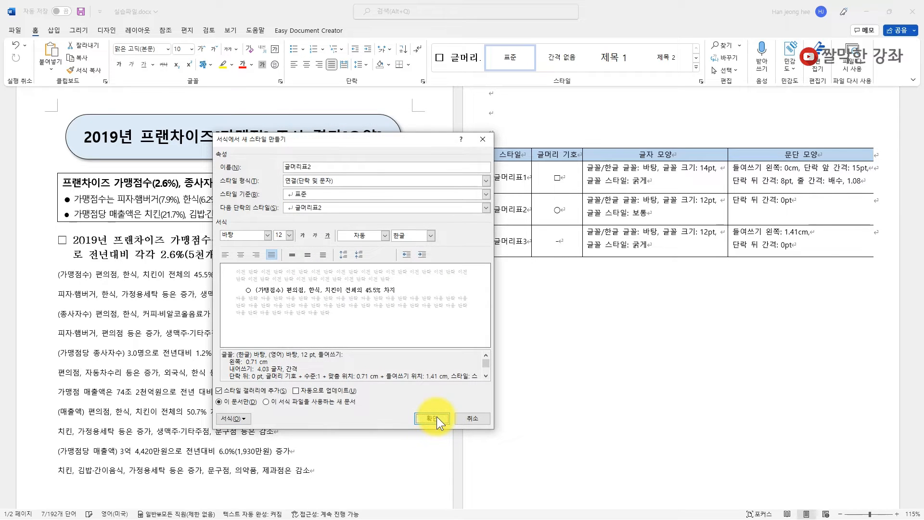
pyautogui.click(437, 416)
pyautogui.click(62, 289)
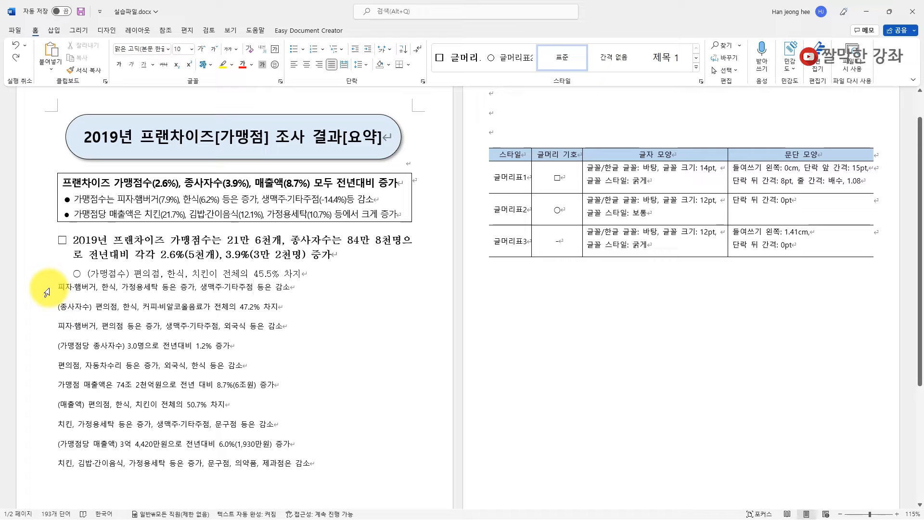
# - Select the 피자·햄버거 line and create a new style named 글머리표3 from it in full definition mode
pyautogui.click(43, 292)
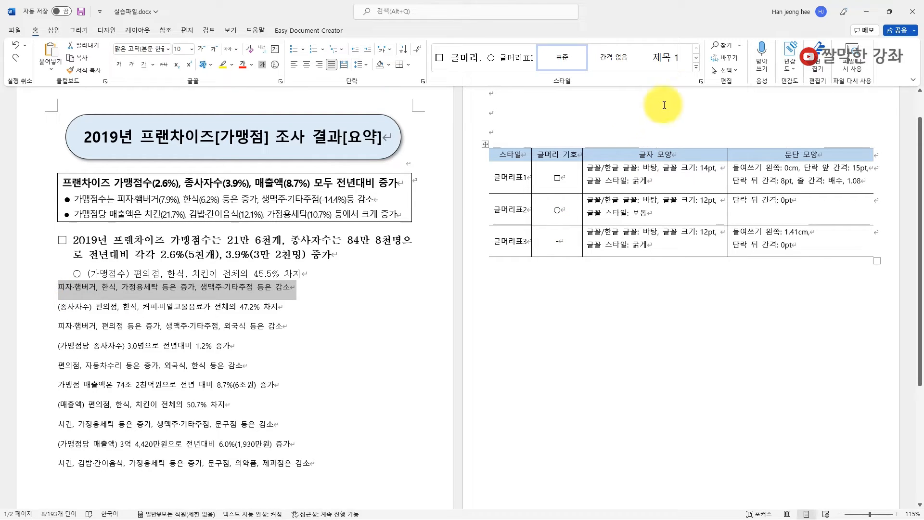
pyautogui.click(695, 67)
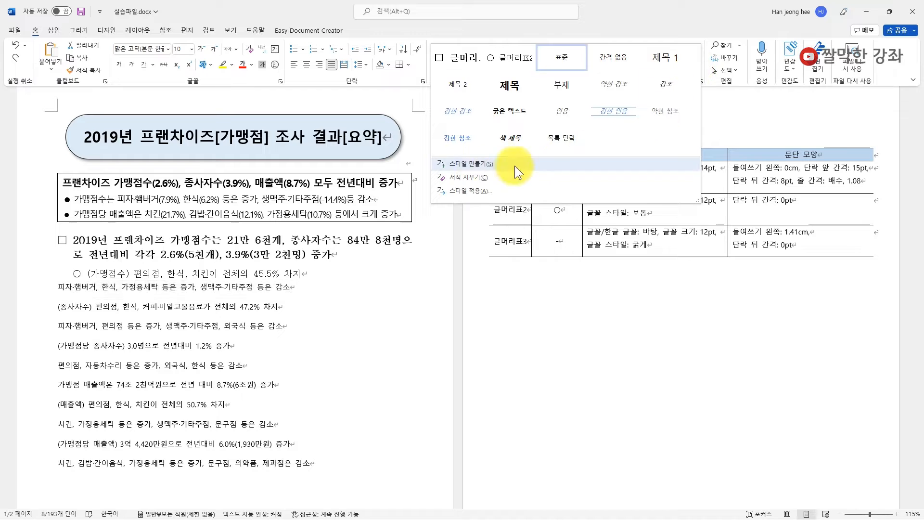
pyautogui.click(469, 165)
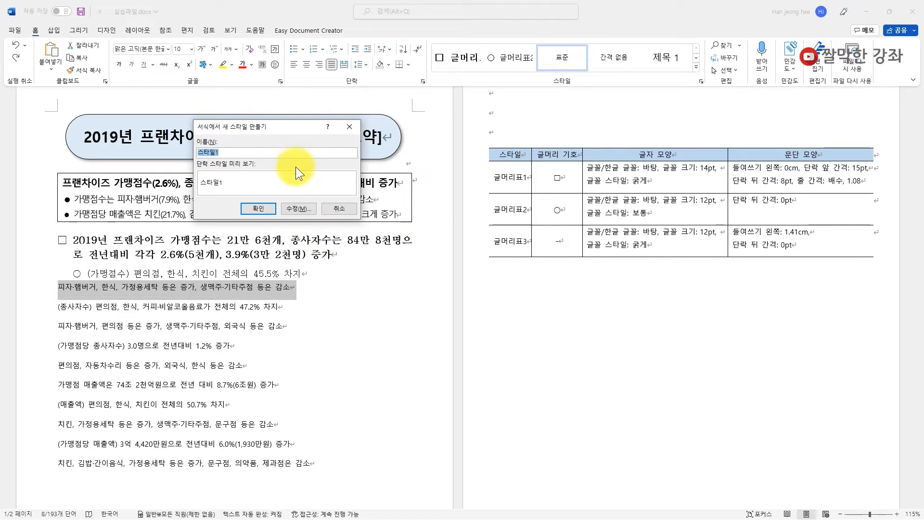
pyautogui.moveTo(279, 127); pyautogui.dragTo(327, 184)
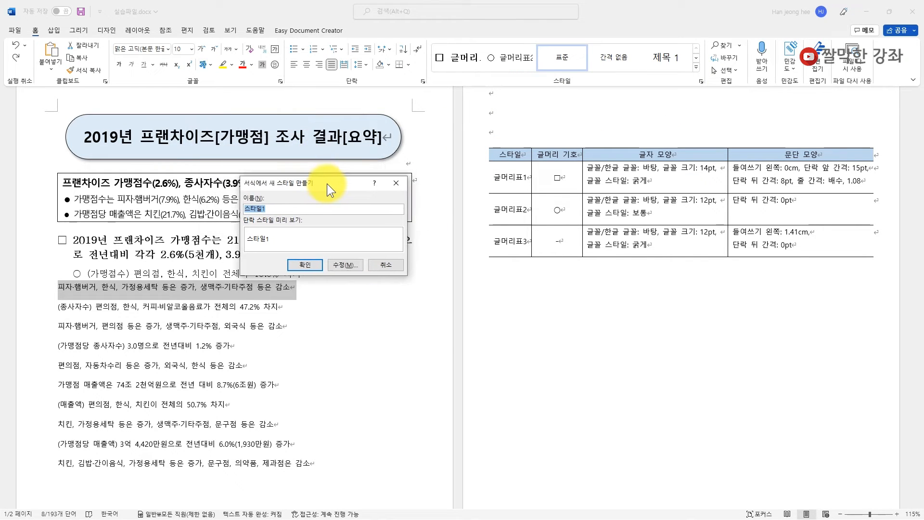
pyautogui.write('글머리표3')
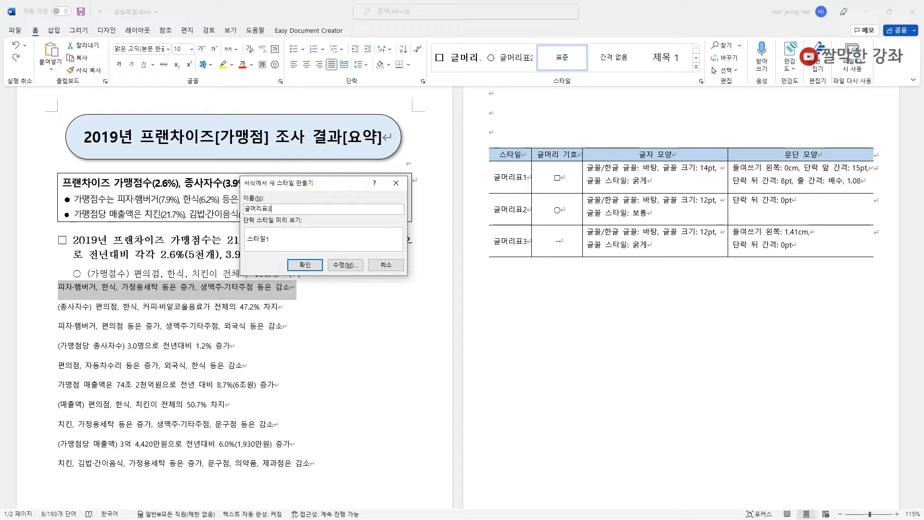
pyautogui.click(345, 265)
pyautogui.moveTo(477, 175); pyautogui.dragTo(415, 120)
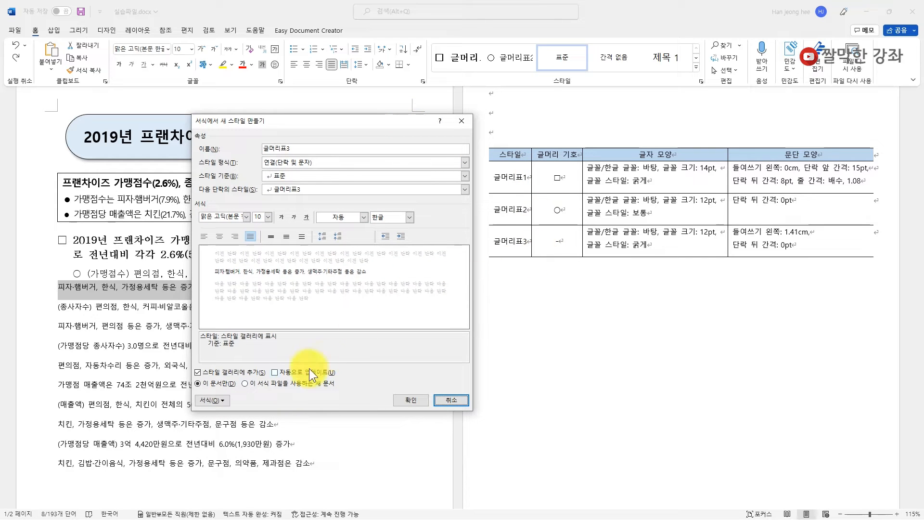
pyautogui.click(222, 400)
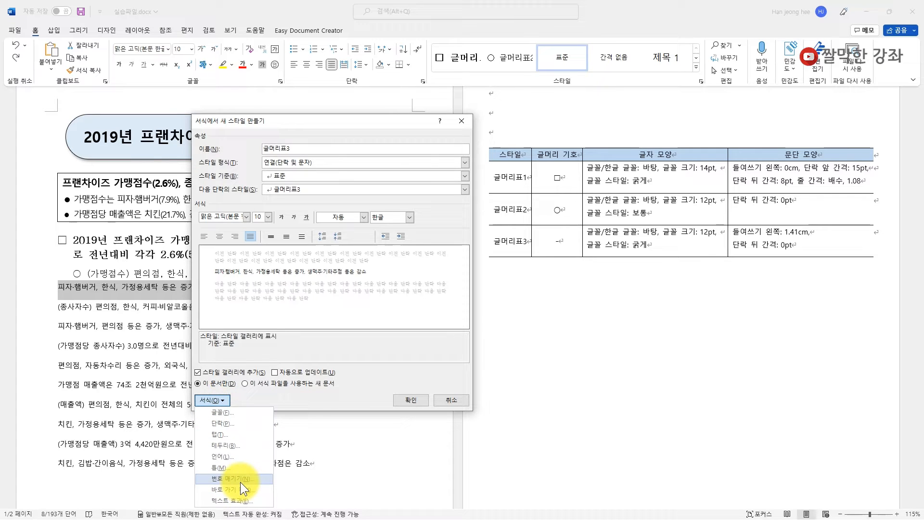
# - Set 글머리표3's Korean and Latin font to 바탕 at 12 pt, then open its numbering options
pyautogui.click(232, 414)
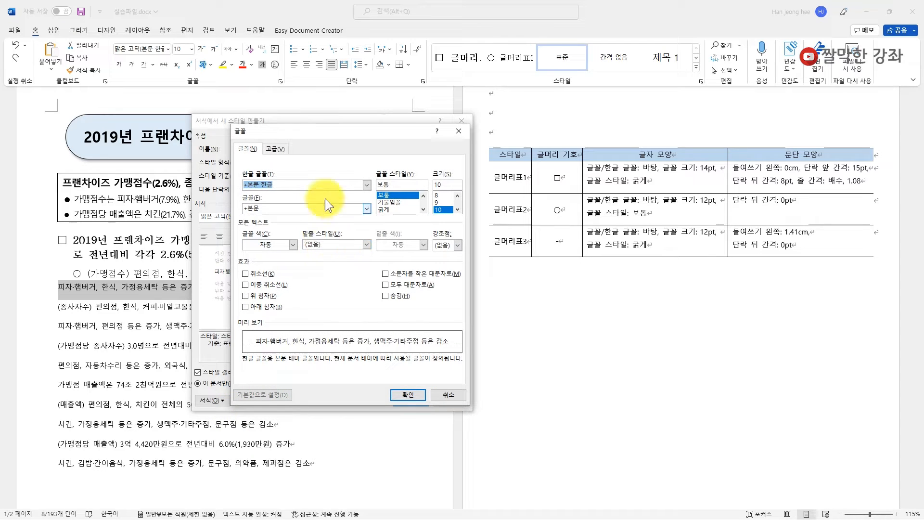
pyautogui.write('바탕')
pyautogui.click(253, 208)
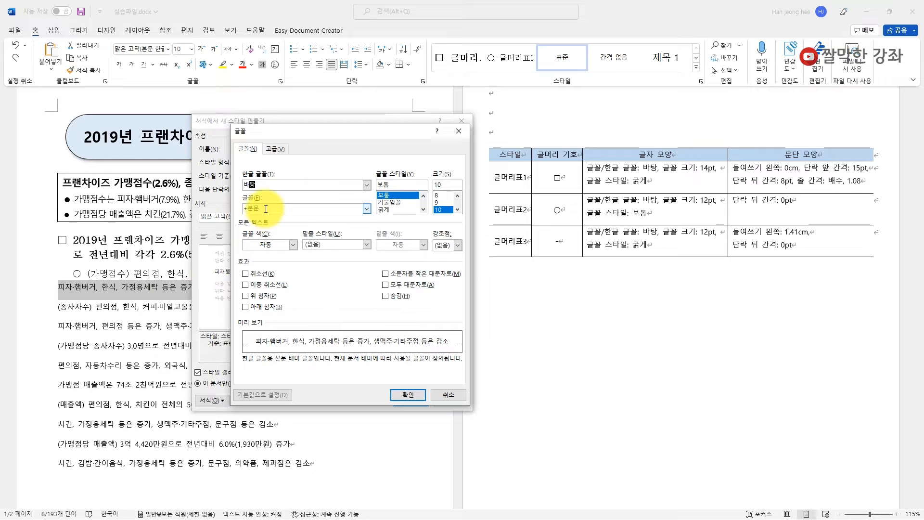
pyautogui.write('바탕')
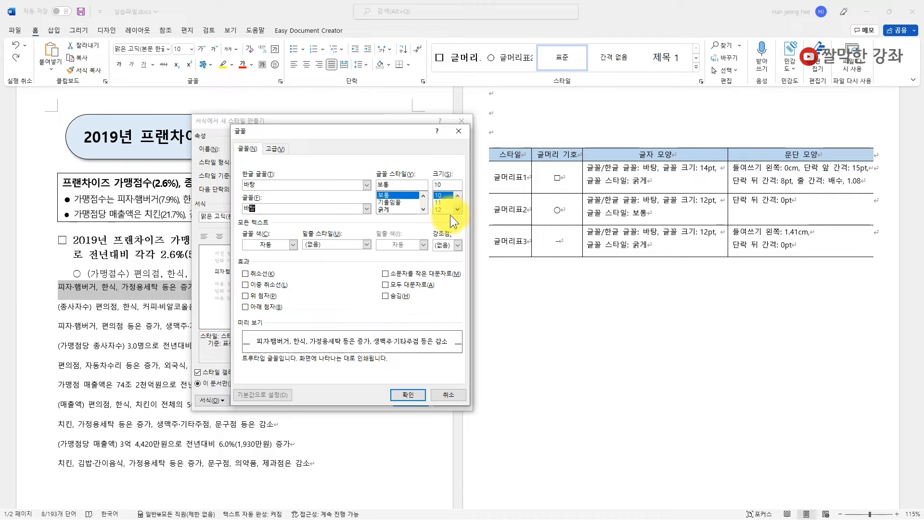
pyautogui.click(440, 209)
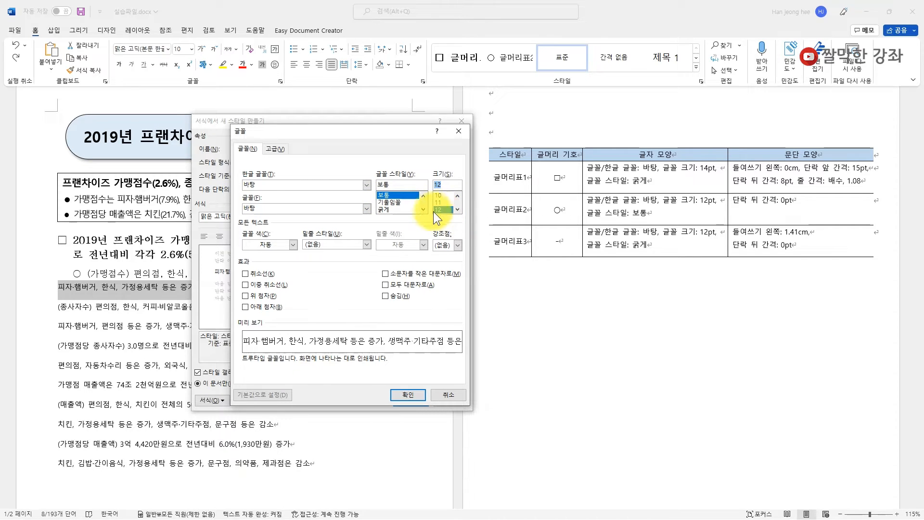
pyautogui.click(410, 395)
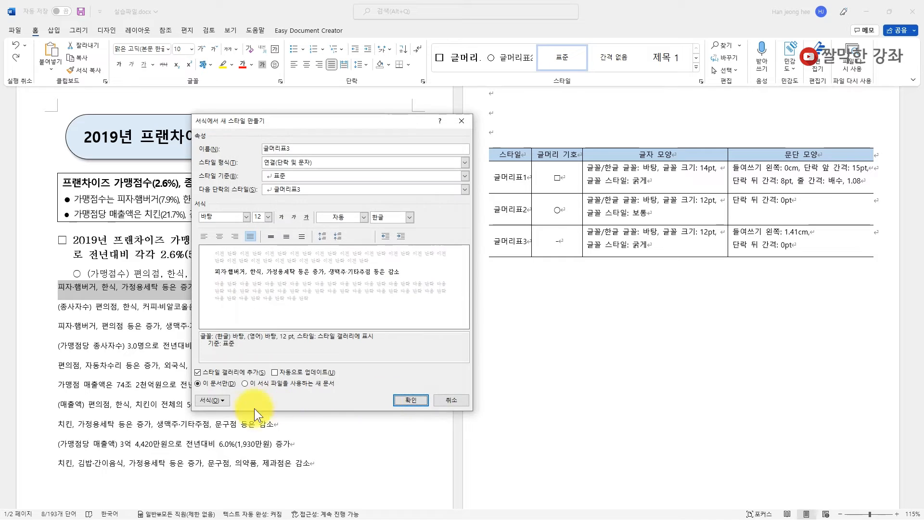
pyautogui.click(217, 401)
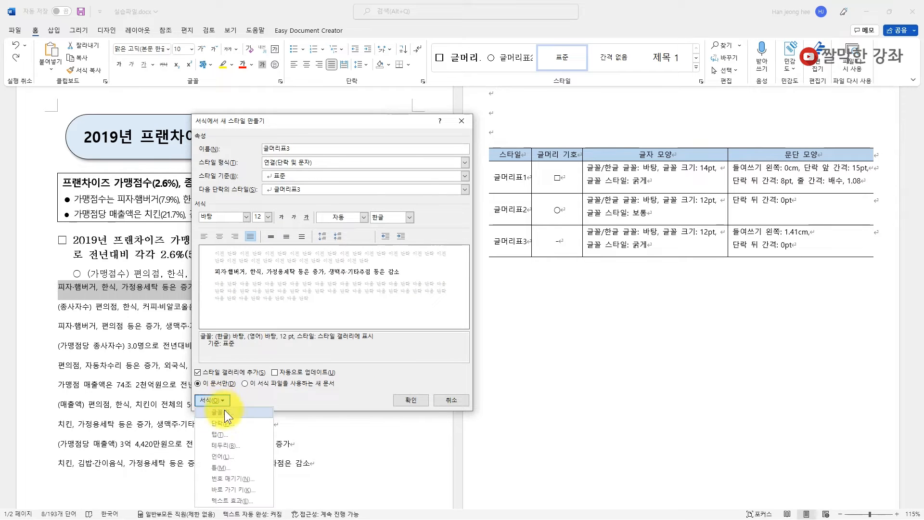
pyautogui.click(232, 478)
# - Define the Basic Latin hyphen '-' from the current font as the new bullet and select it
pyautogui.click(307, 189)
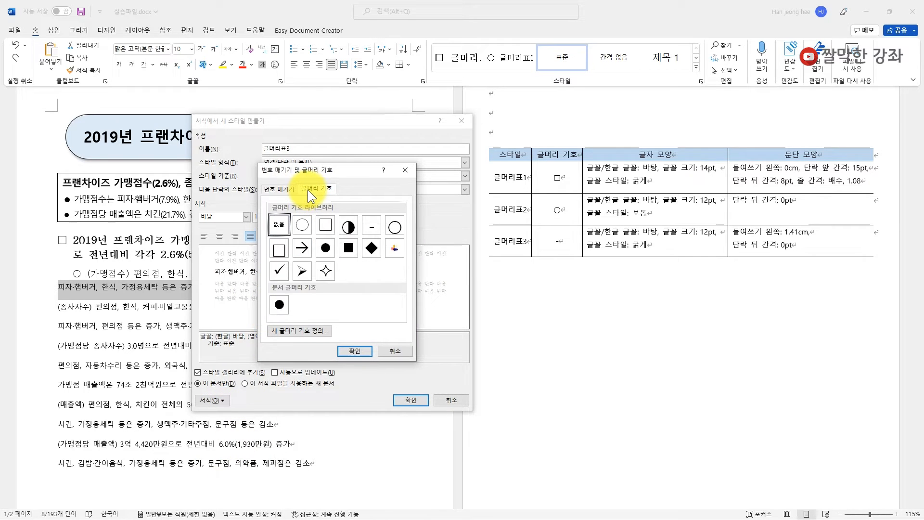
pyautogui.click(379, 228)
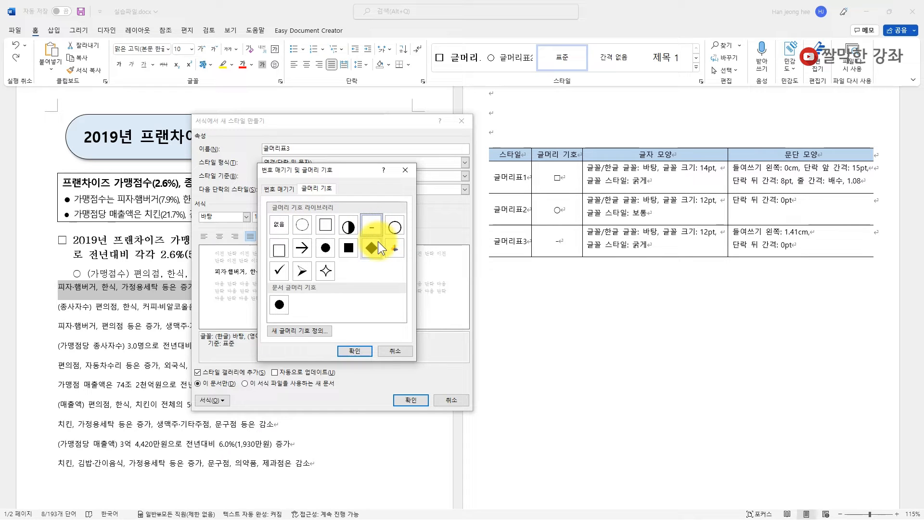
pyautogui.click(301, 331)
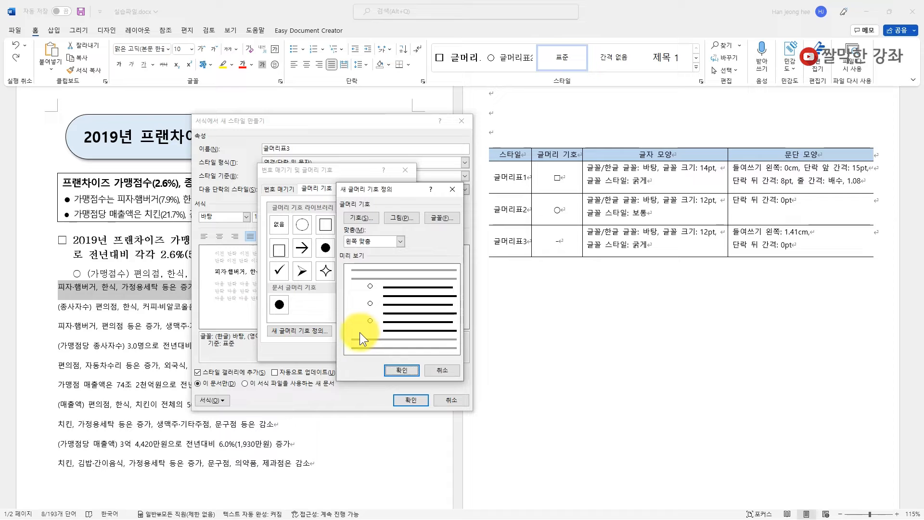
pyautogui.click(365, 216)
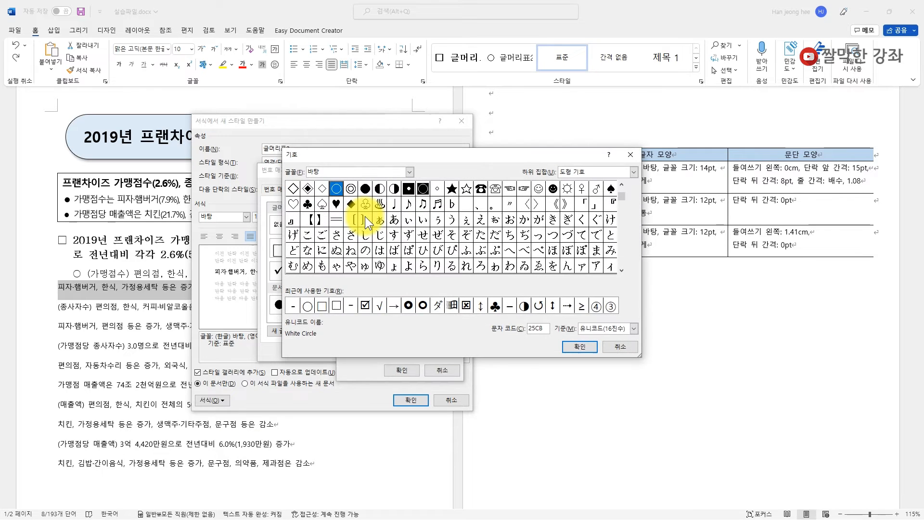
pyautogui.click(410, 171)
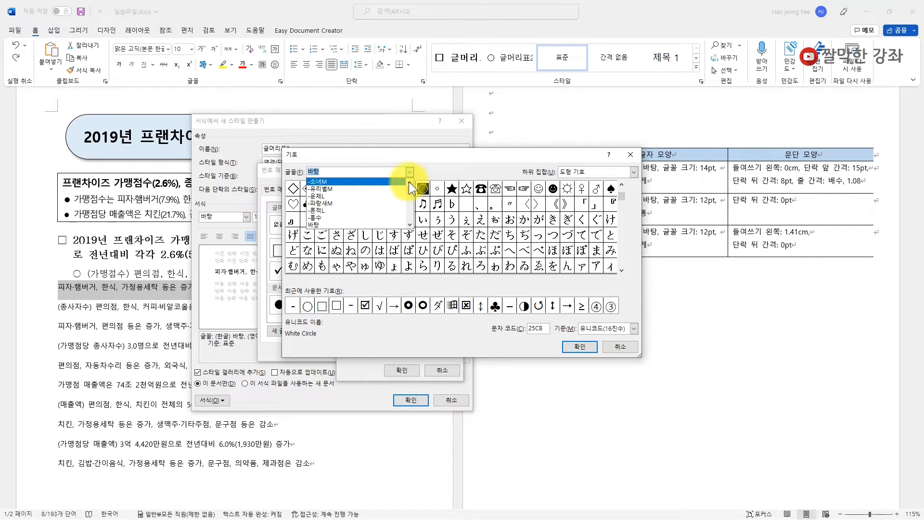
pyautogui.click(390, 183)
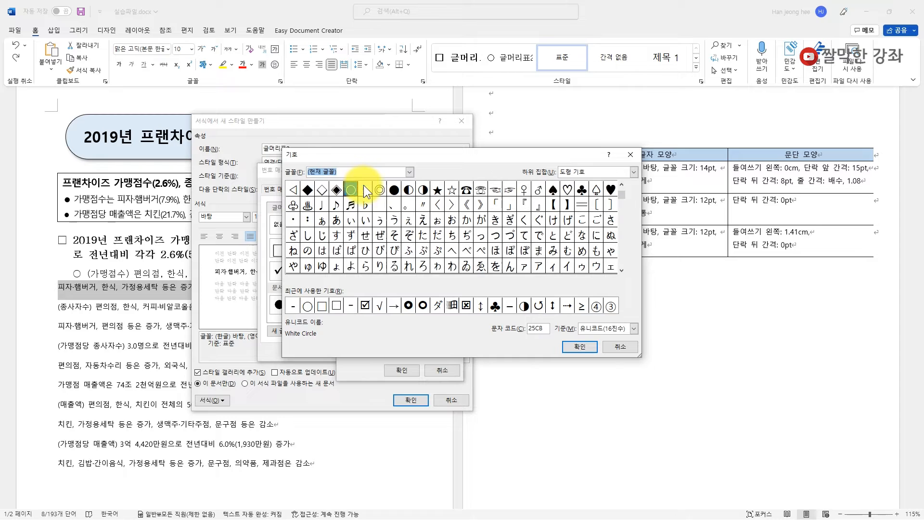
pyautogui.click(633, 173)
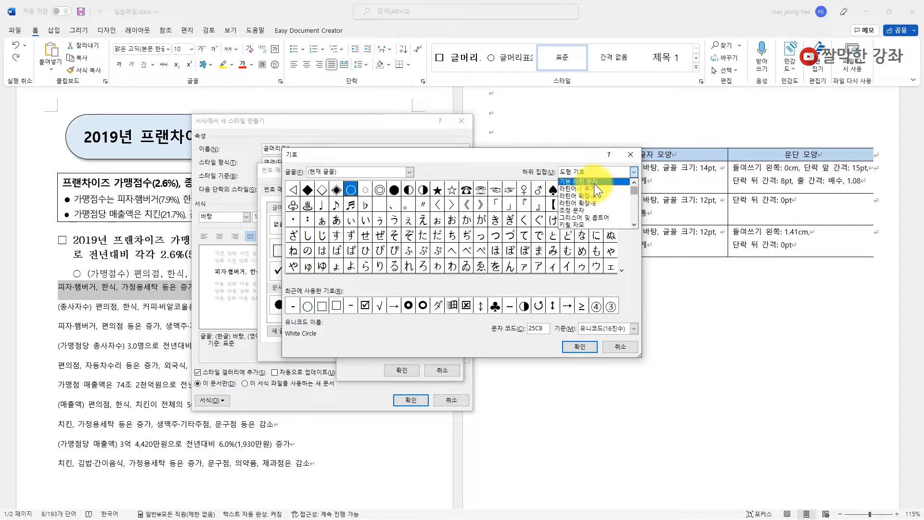
pyautogui.click(574, 181)
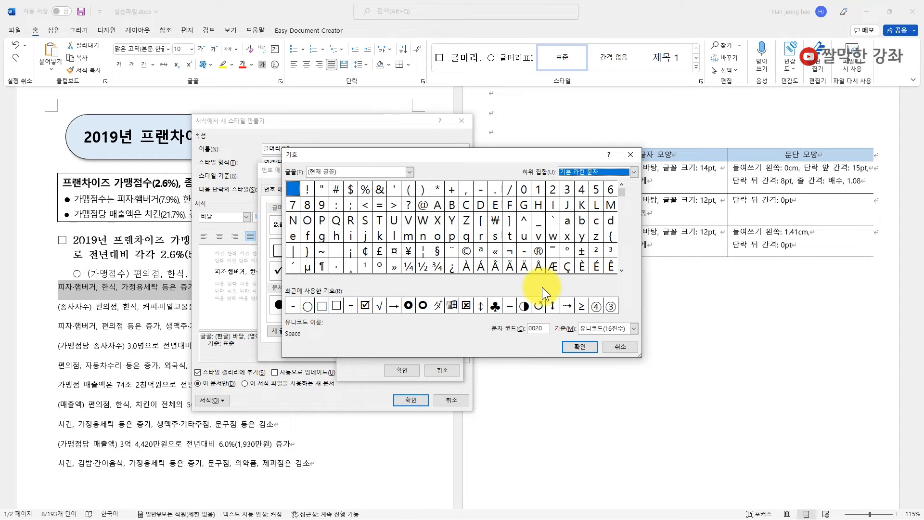
pyautogui.click(480, 191)
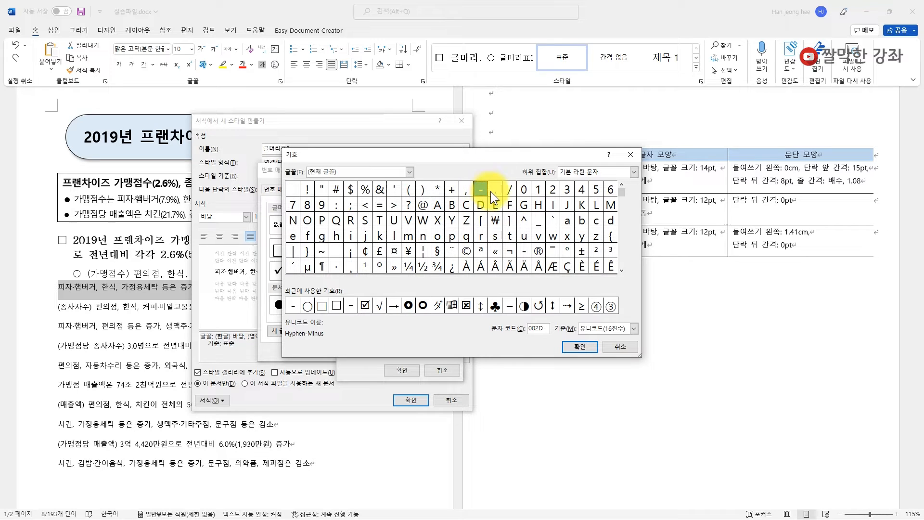
pyautogui.click(588, 344)
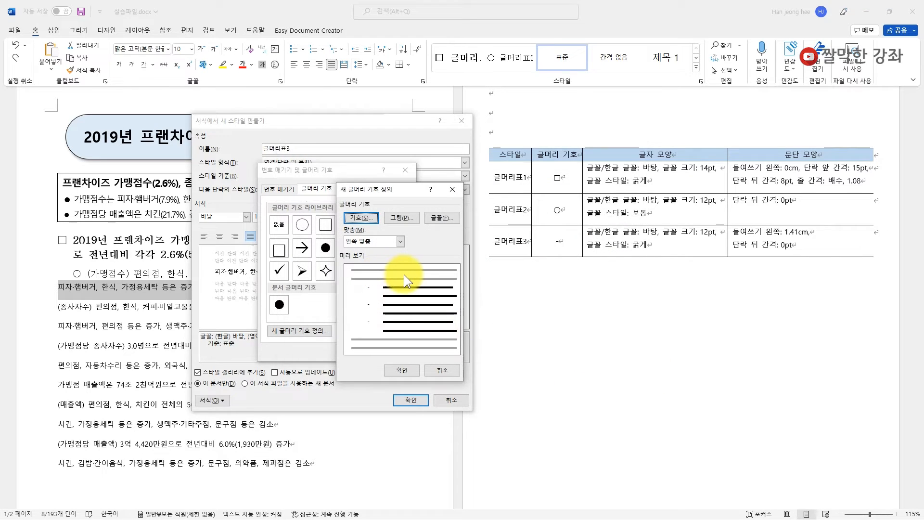
pyautogui.click(399, 370)
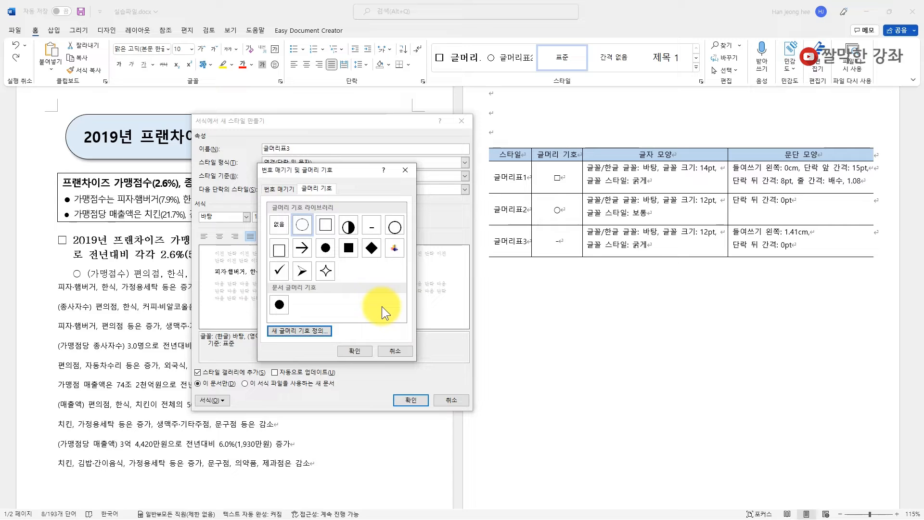
pyautogui.click(373, 227)
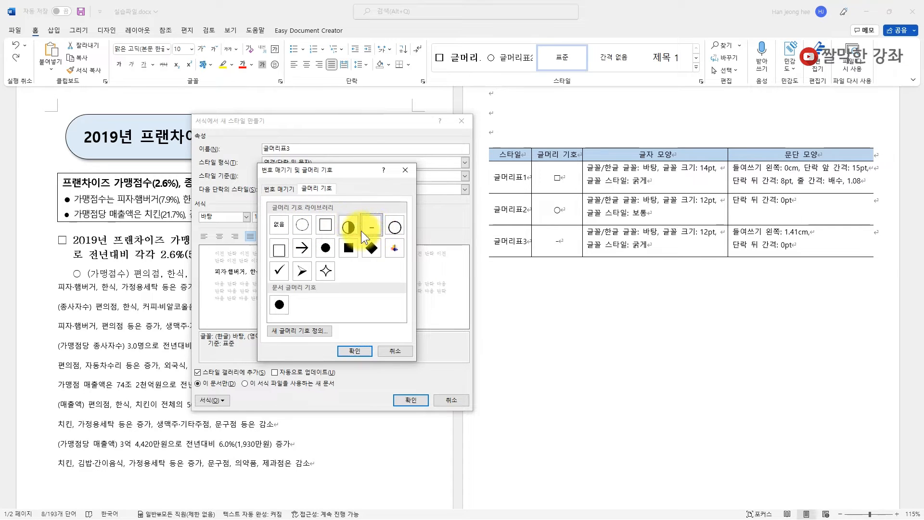
# - Keep the hyphen bullet and give 글머리표3 a 1.41 cm left indent with 0 pt spacing after
pyautogui.click(356, 350)
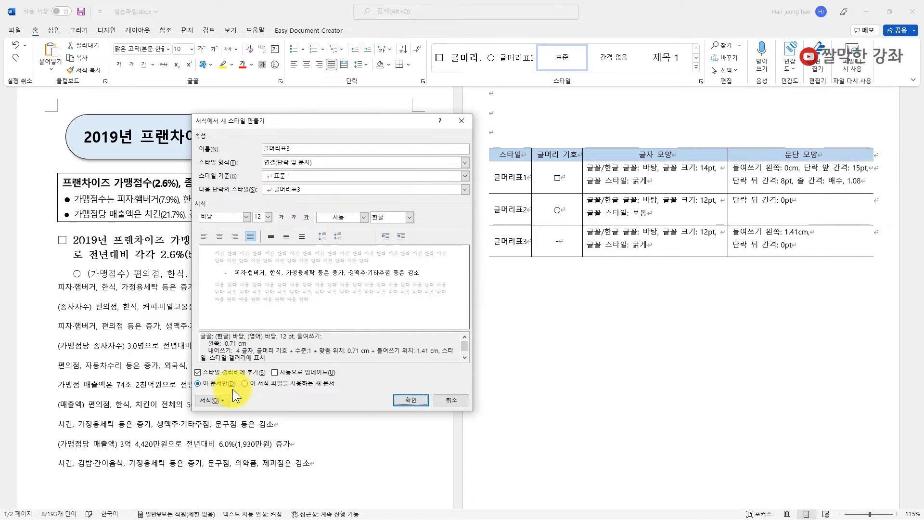
pyautogui.click(222, 401)
pyautogui.click(226, 425)
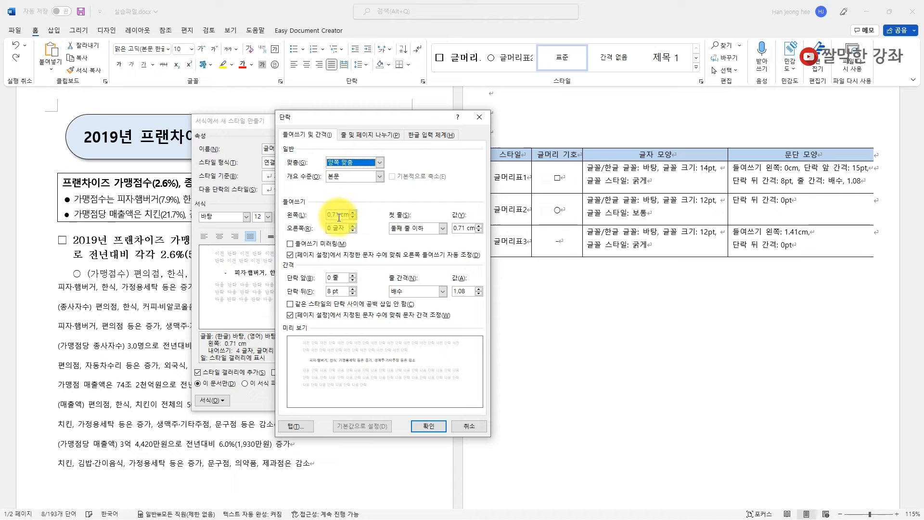
pyautogui.click(309, 215)
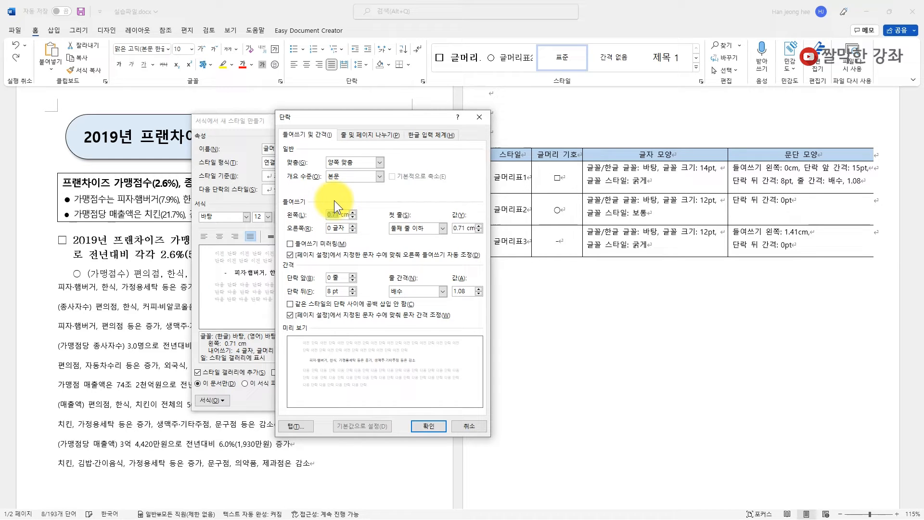
pyautogui.write('1.41')
pyautogui.doubleClick(329, 292)
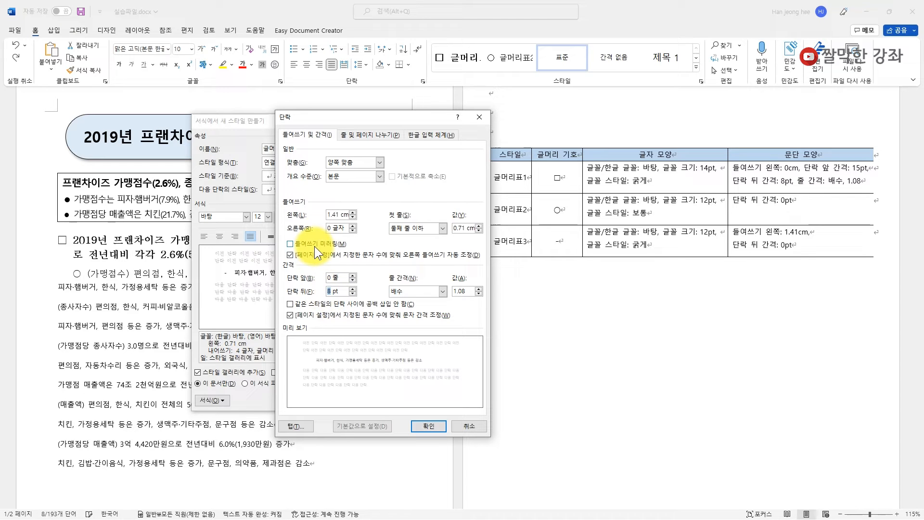
pyautogui.write('0')
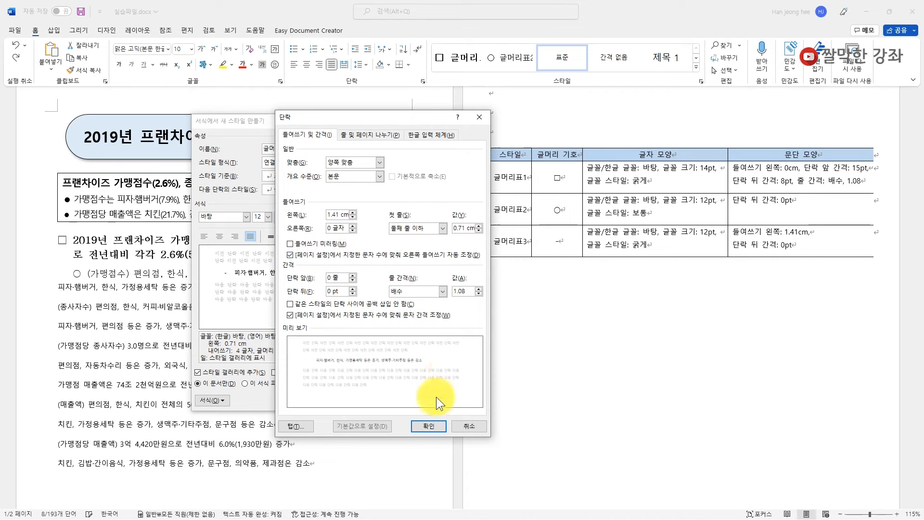
pyautogui.click(427, 426)
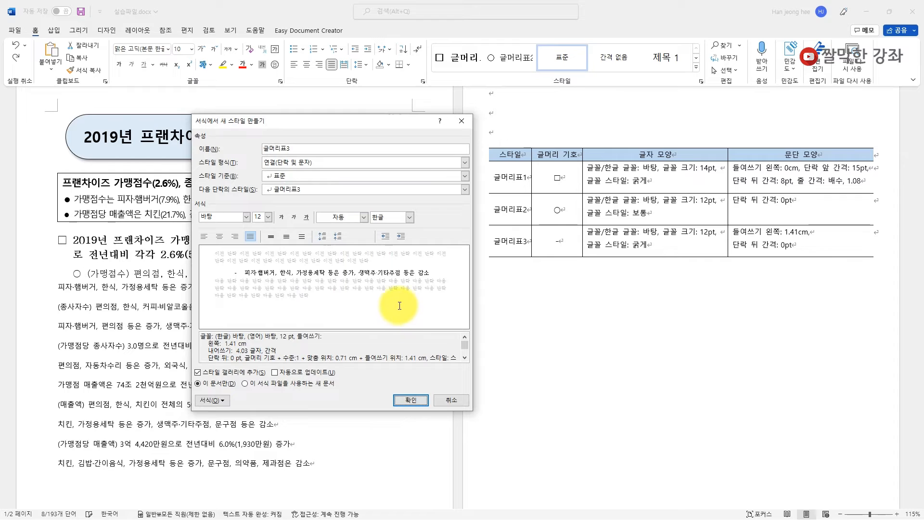
# - Finish creating 글머리표3 and apply 글머리표2 to the (종사자수) line
pyautogui.click(410, 399)
pyautogui.click(161, 273)
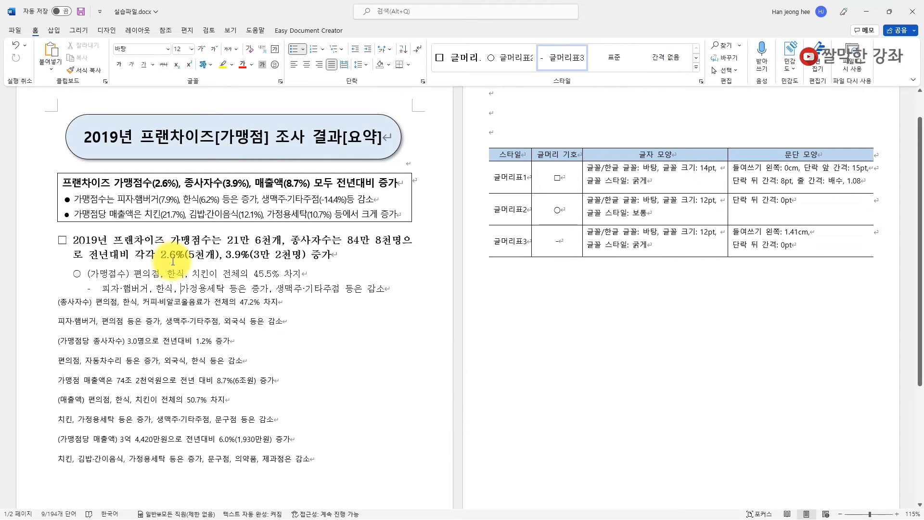
pyautogui.click(169, 292)
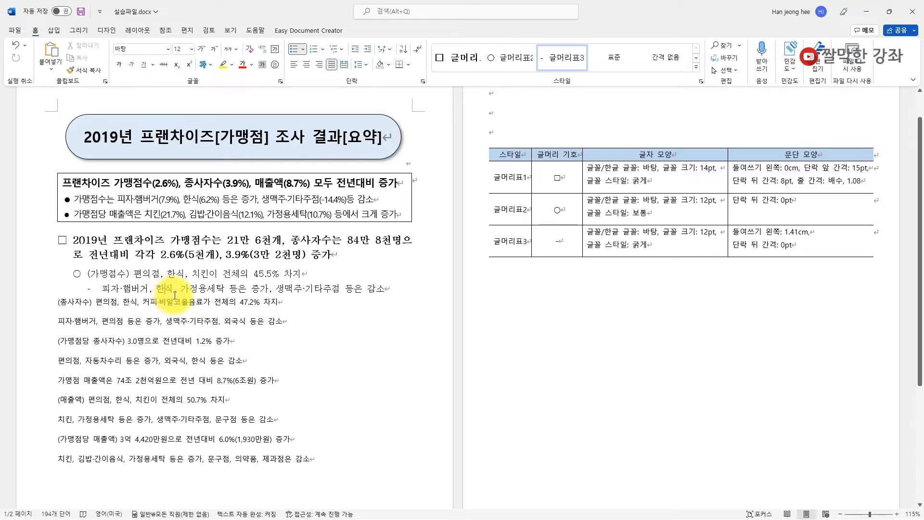
pyautogui.click(80, 304)
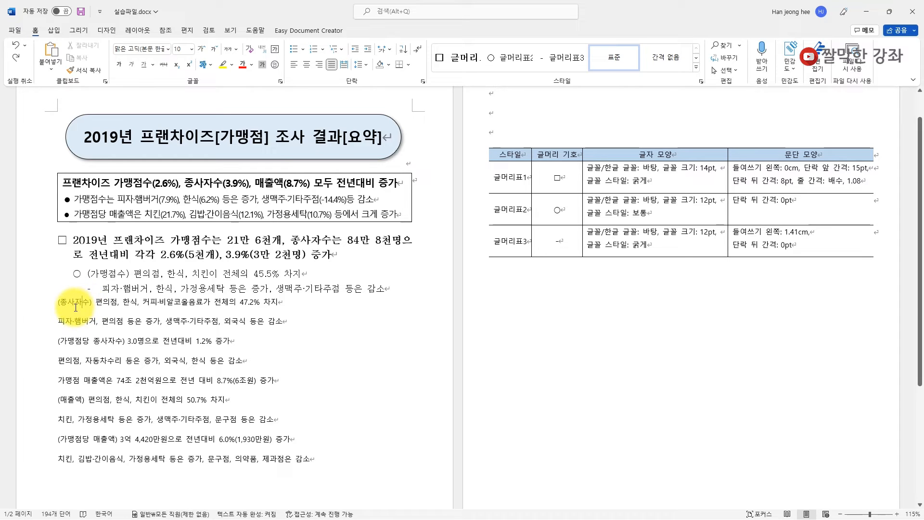
pyautogui.click(41, 307)
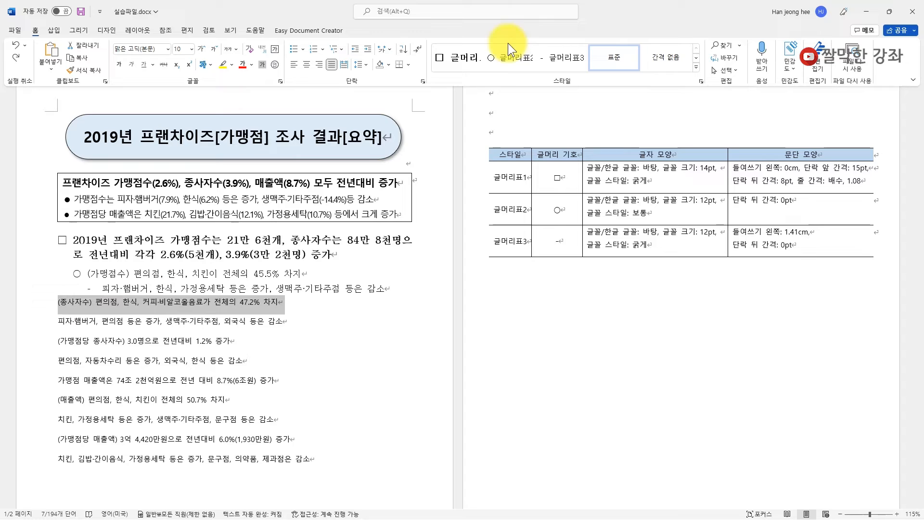
pyautogui.click(510, 60)
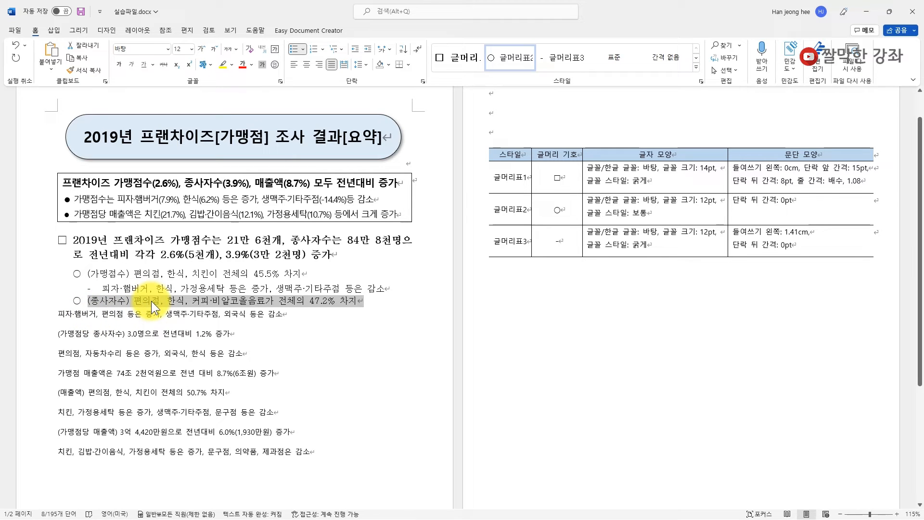
# - Style 피자·햄버거 and 편의점 as 글머리표3, (가맹점당 종사자수) as 글머리표2, 가맹점 매출액은 as 글머리표1
pyautogui.click(97, 316)
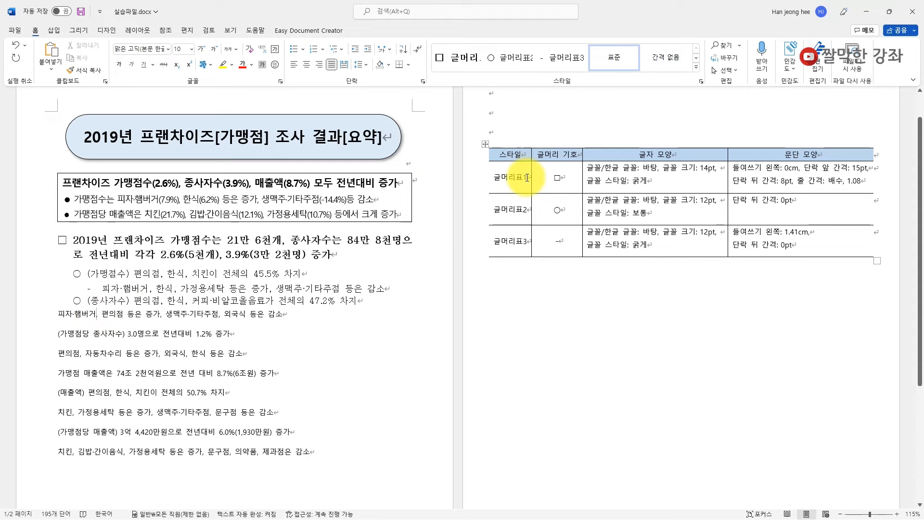
pyautogui.click(560, 62)
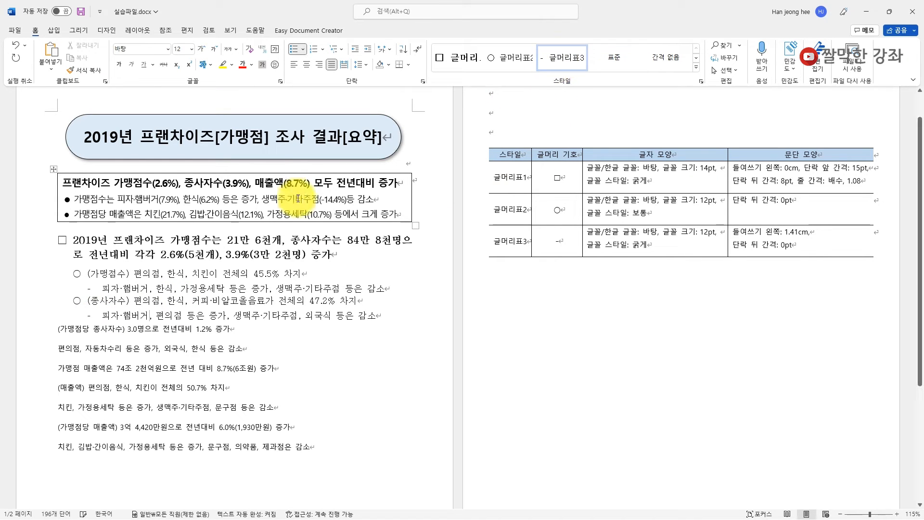
pyautogui.click(91, 326)
pyautogui.click(510, 57)
pyautogui.click(85, 341)
pyautogui.click(560, 59)
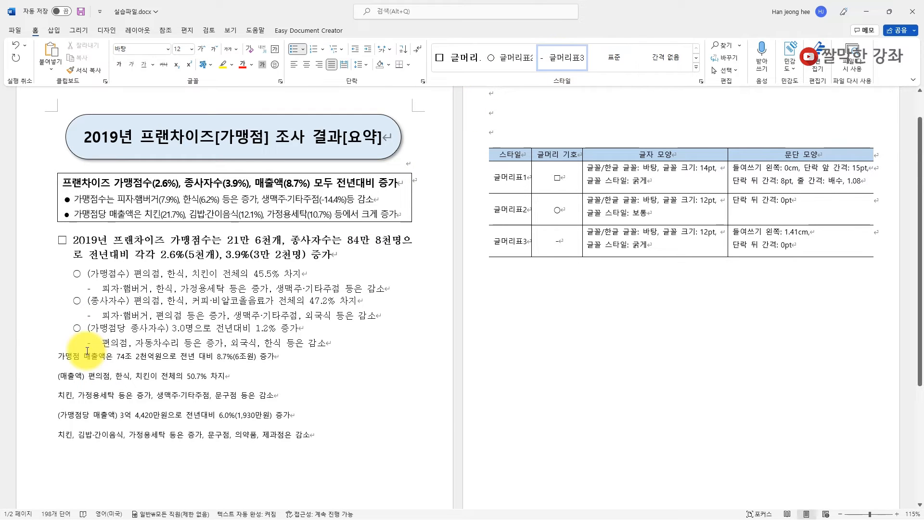
pyautogui.click(61, 357)
pyautogui.click(461, 56)
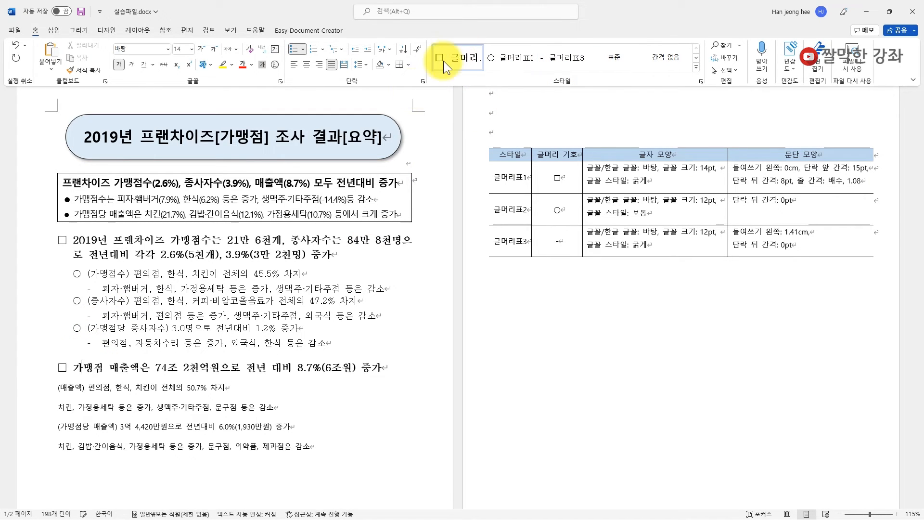
# - Apply 글머리표2 to (매출액) and (가맹점당 매출액), and 글머리표3 to both 치킨 lines
pyautogui.click(62, 387)
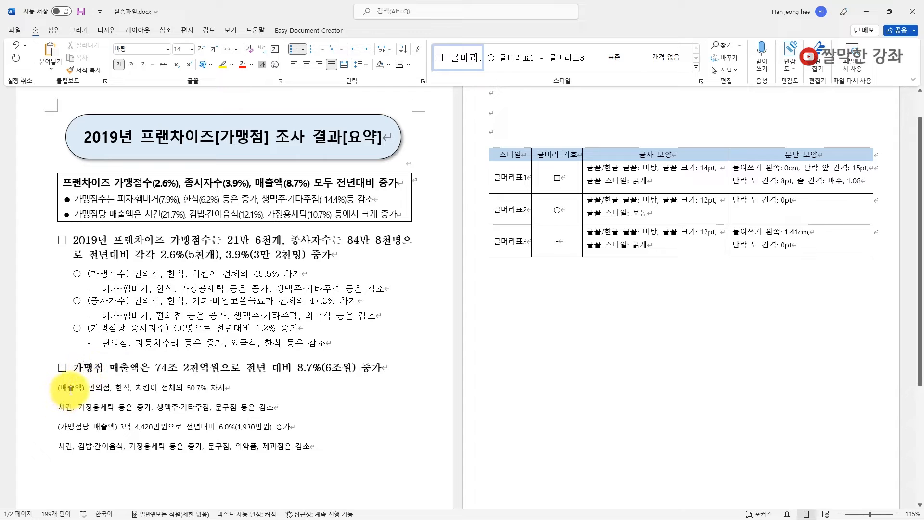
pyautogui.click(513, 57)
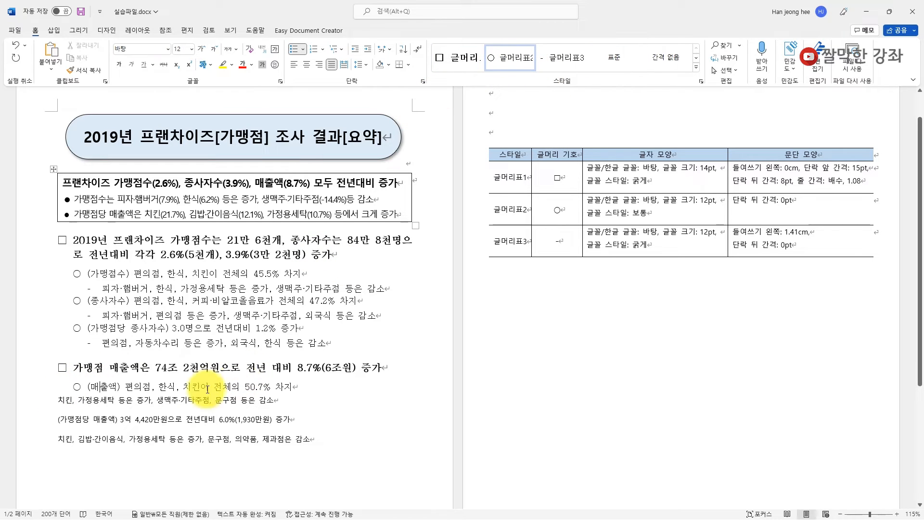
pyautogui.click(125, 400)
pyautogui.click(549, 66)
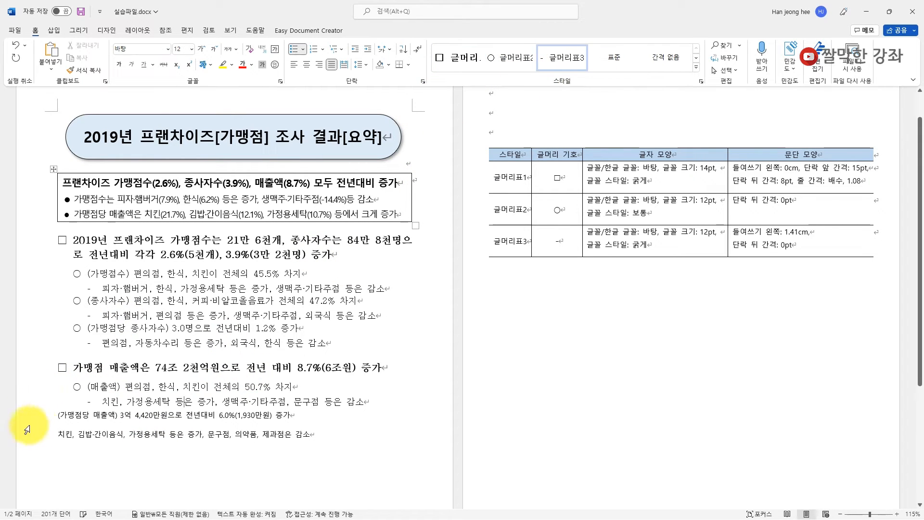
pyautogui.click(76, 414)
pyautogui.click(512, 58)
pyautogui.click(57, 452)
pyautogui.click(561, 57)
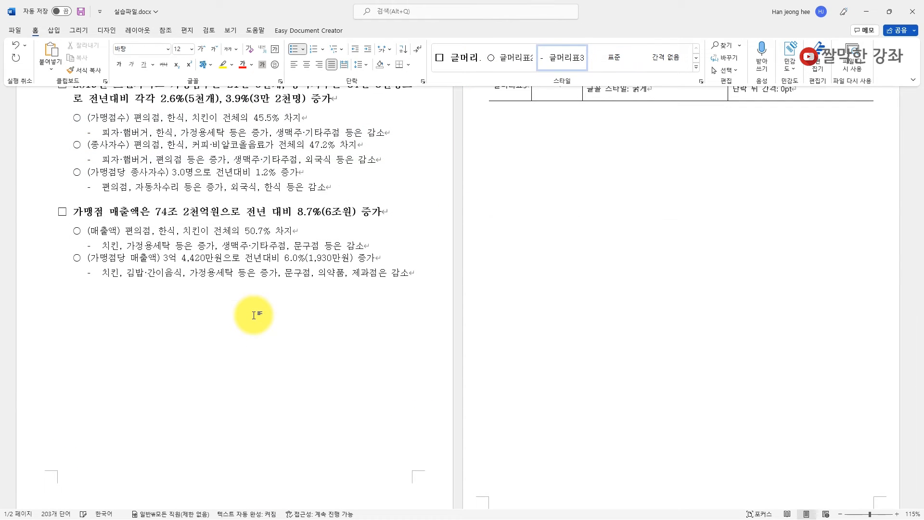
# - Add a new 글머리표2 ○ line reading 전년대비 below the last line
pyautogui.press('Return')
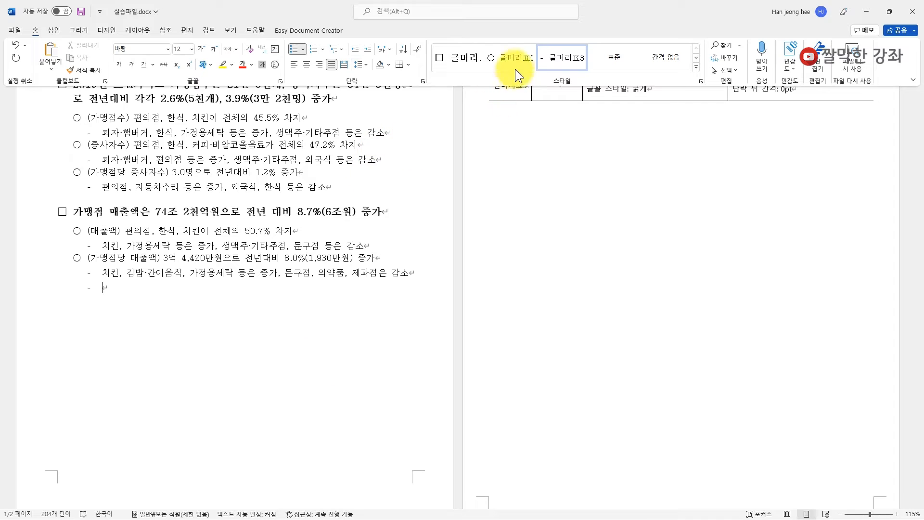
pyautogui.click(505, 58)
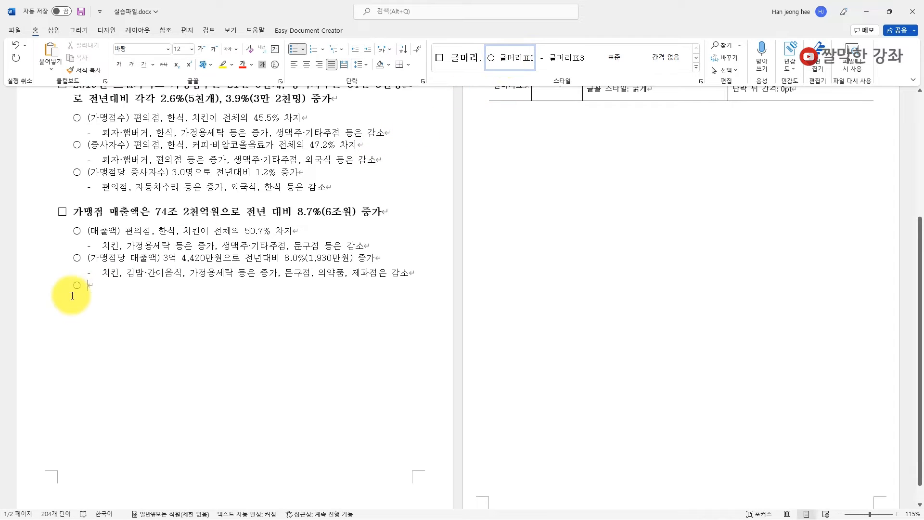
pyautogui.write('전년대비')
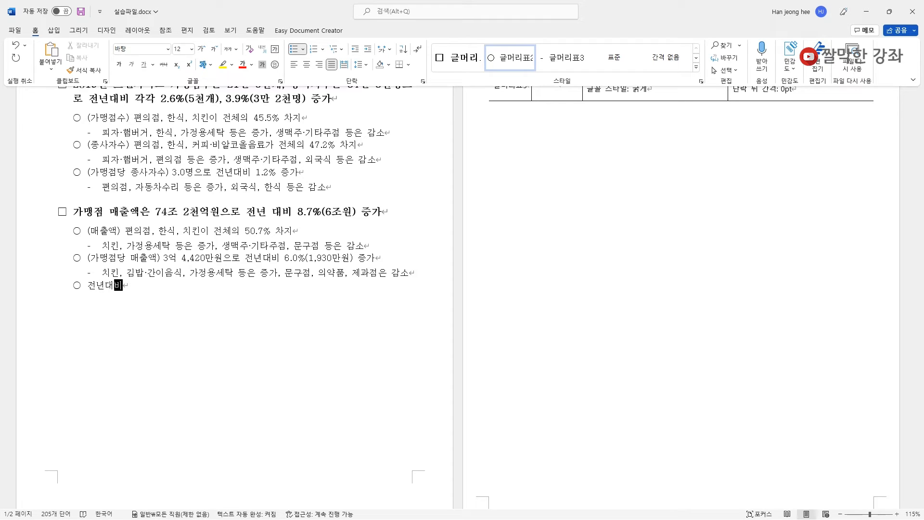
pyautogui.scroll(3, 132, 452)
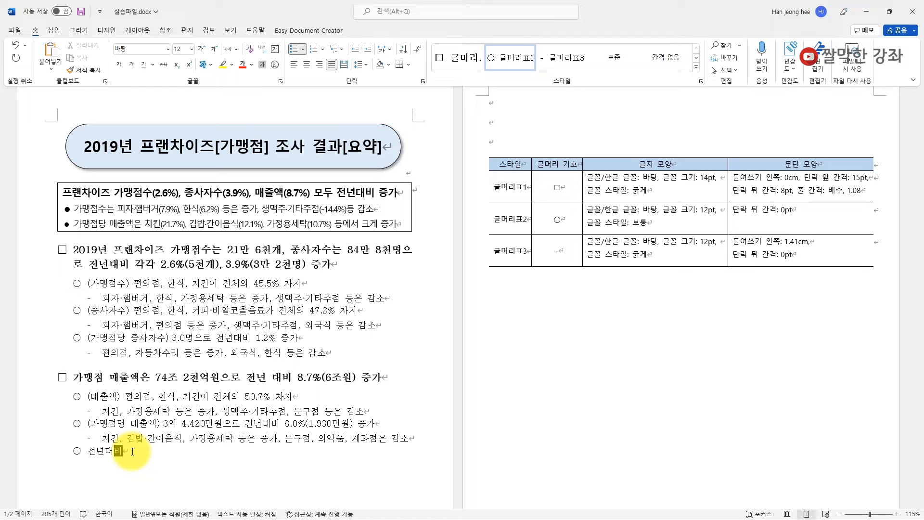
# - Create a bold character-type style named 문자 강조 from the Styles gallery
pyautogui.click(696, 67)
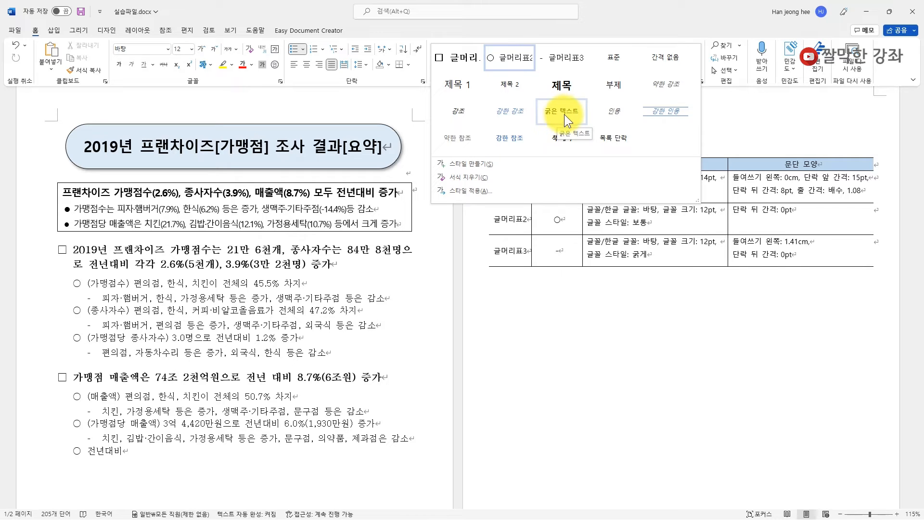
pyautogui.click(467, 163)
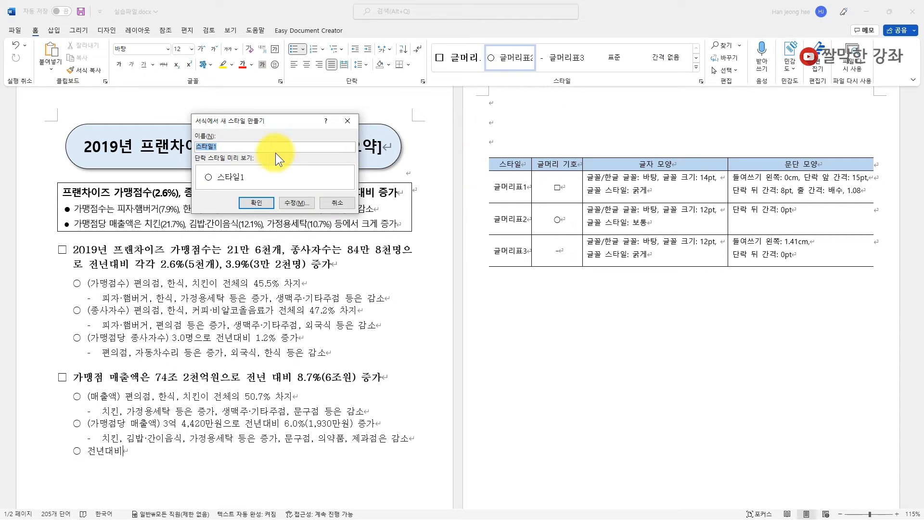
pyautogui.write('문자 강ㅈ')
pyautogui.write('ㅗ')
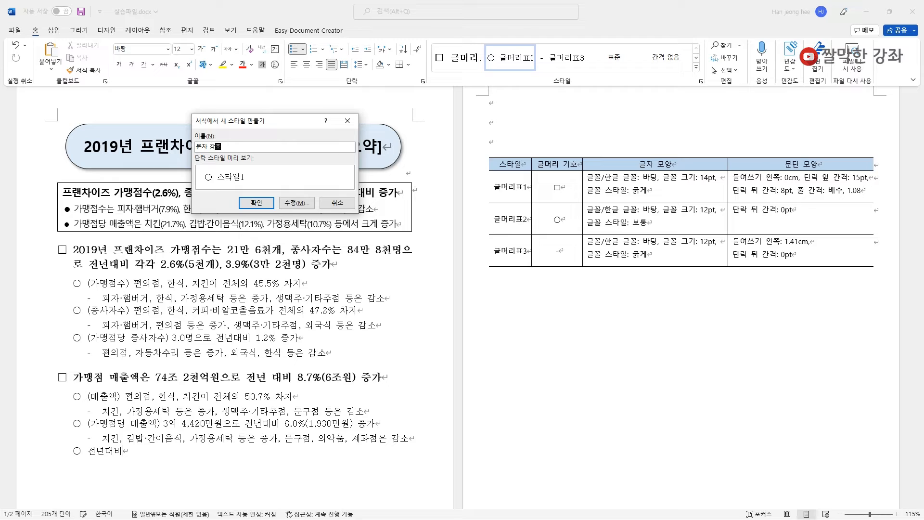
pyautogui.click(296, 203)
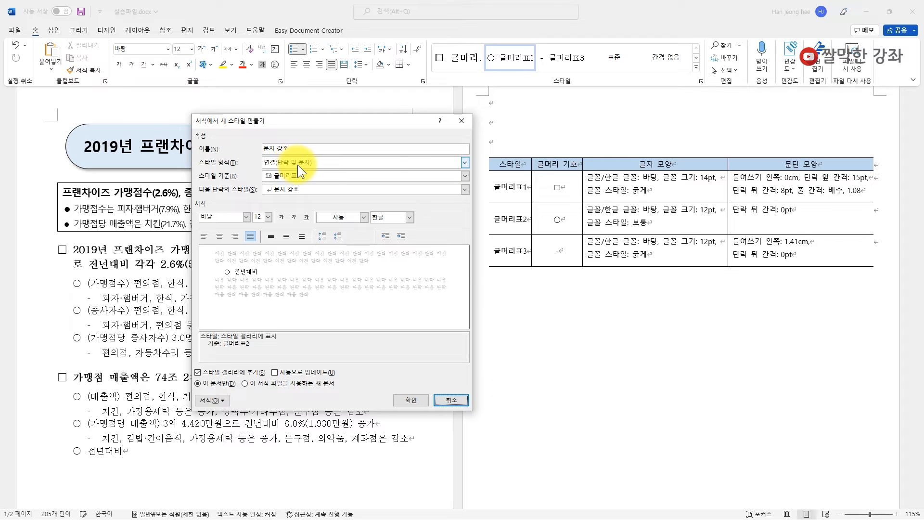
pyautogui.click(394, 166)
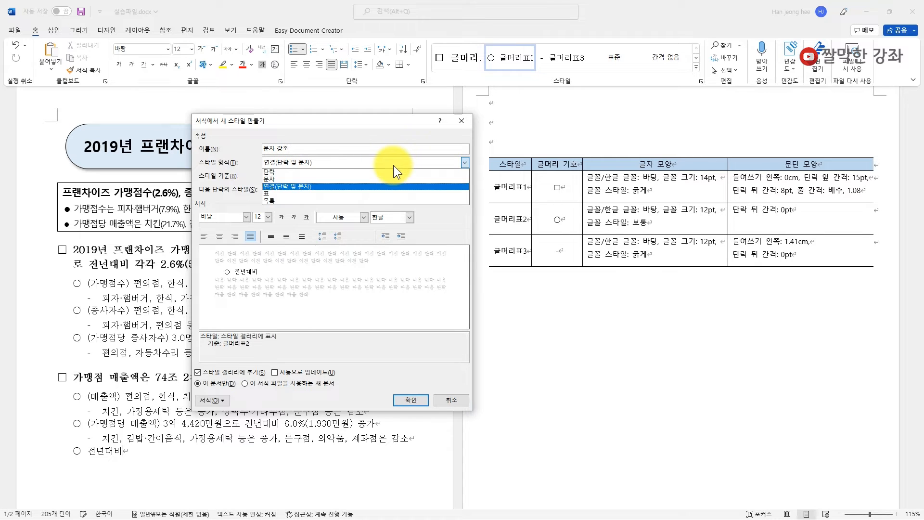
pyautogui.click(272, 180)
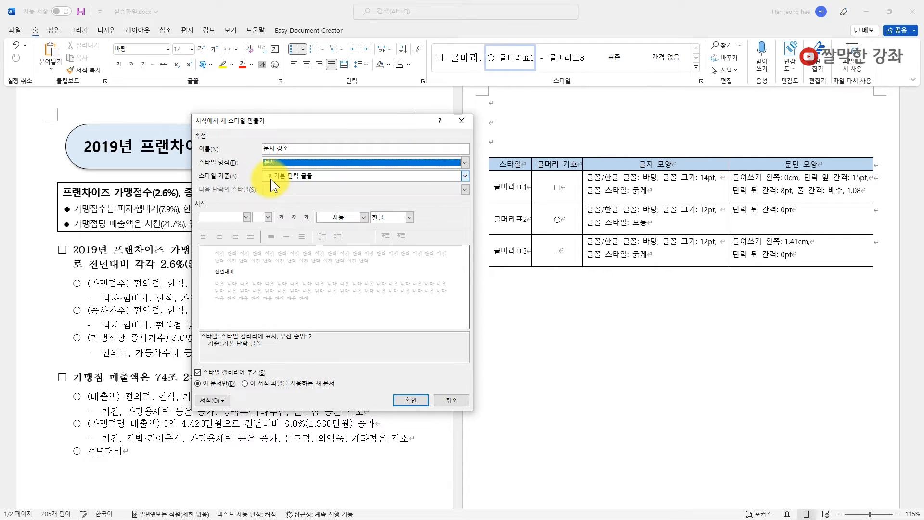
pyautogui.click(281, 218)
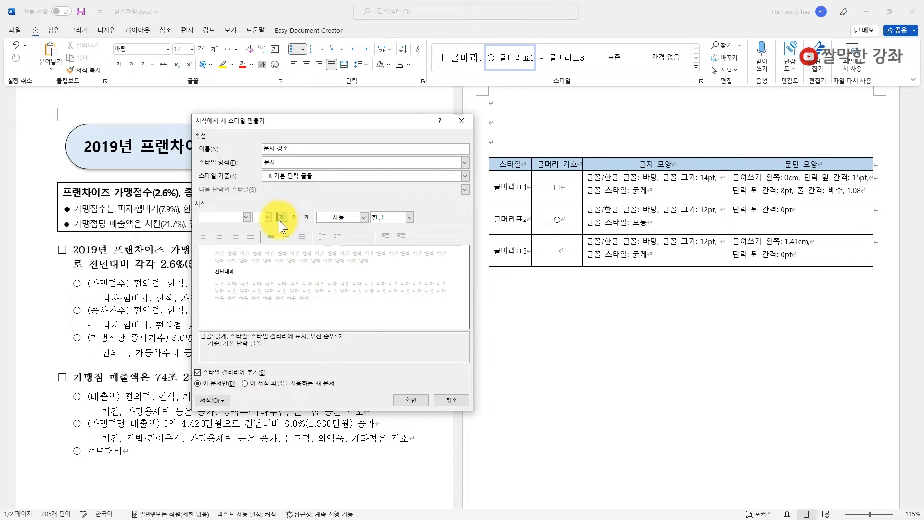
pyautogui.click(417, 400)
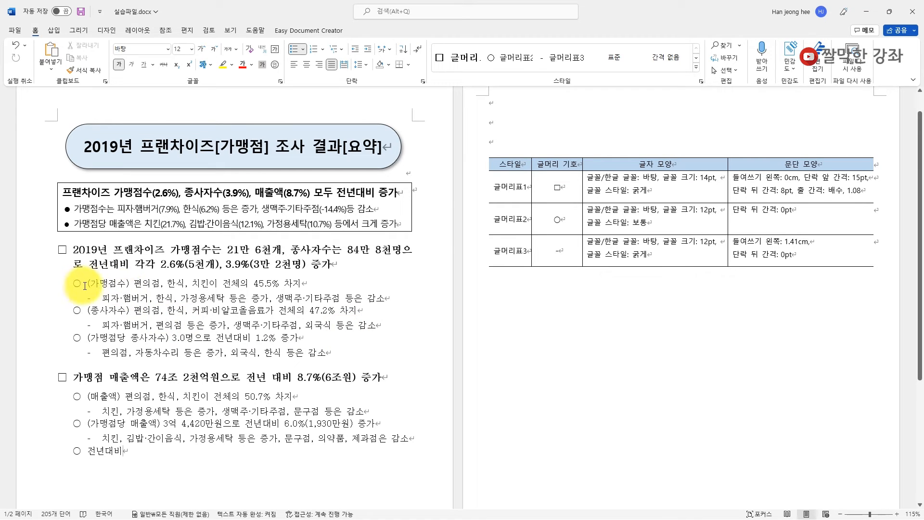
# - Apply 문자 강조 to the (가맹점수), (종사자수), (가맹점당 종사자수), (매출액) and (가맹점당 매출액) labels
pyautogui.moveTo(87, 284); pyautogui.dragTo(126, 286)
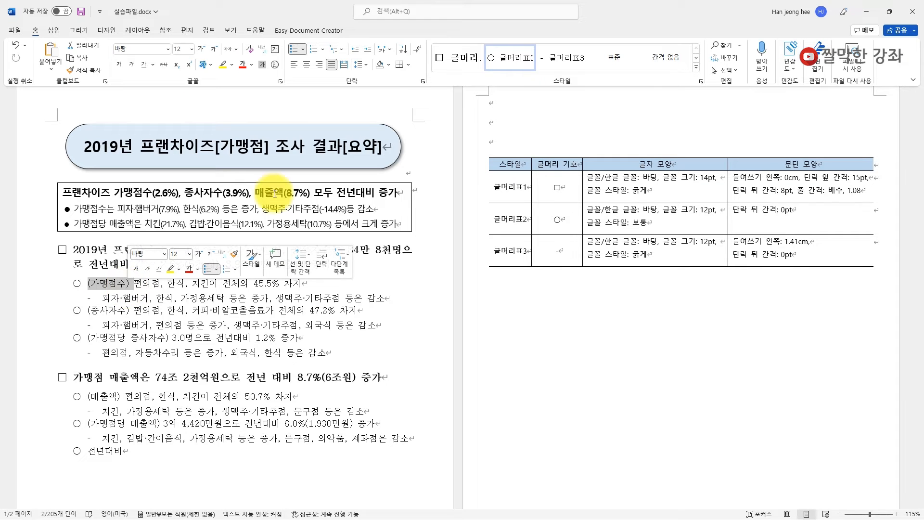
pyautogui.click(697, 67)
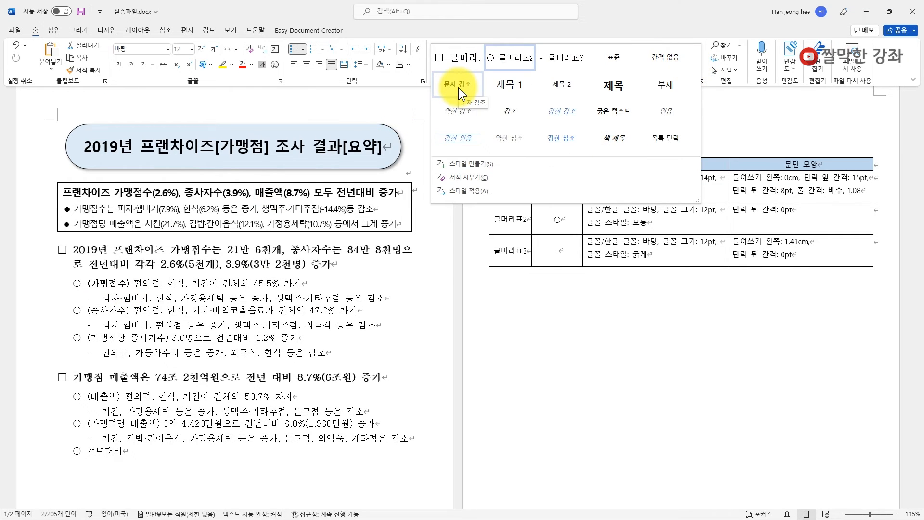
pyautogui.click(458, 86)
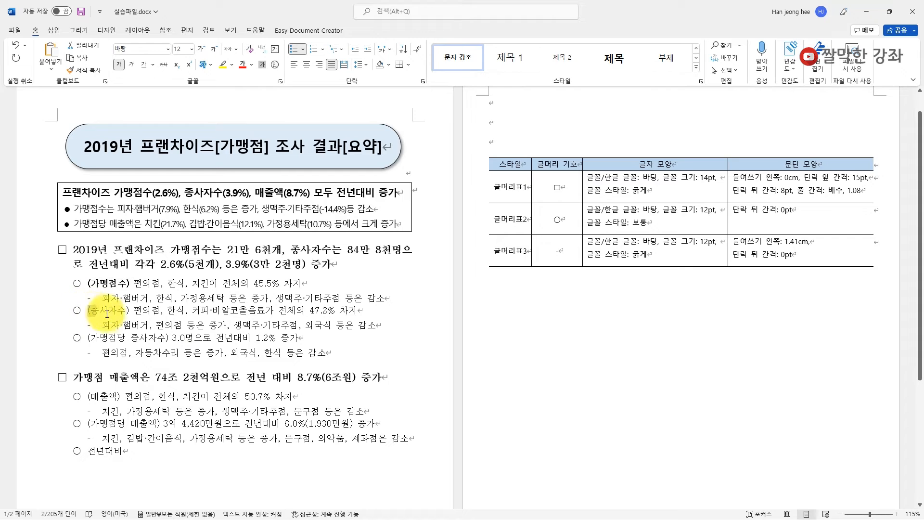
pyautogui.moveTo(88, 310); pyautogui.dragTo(129, 311)
pyautogui.press('F4')
pyautogui.moveTo(88, 338); pyautogui.dragTo(167, 337)
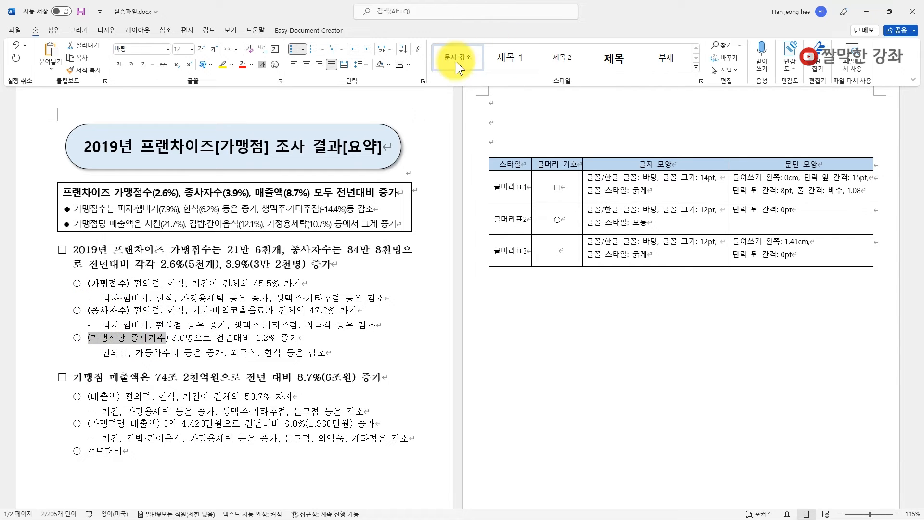
pyautogui.click(448, 77)
pyautogui.moveTo(88, 396); pyautogui.dragTo(124, 396)
pyautogui.click(695, 57)
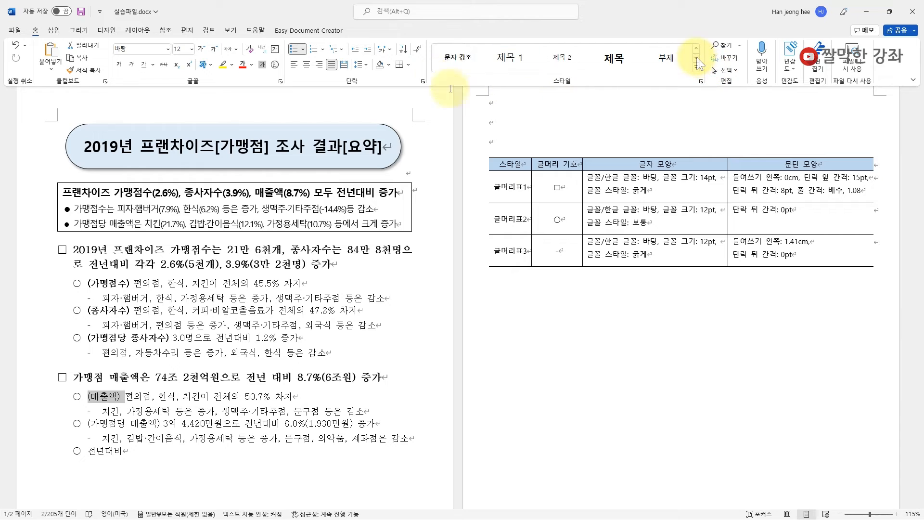
pyautogui.click(450, 60)
pyautogui.moveTo(88, 423); pyautogui.dragTo(162, 422)
pyautogui.click(463, 65)
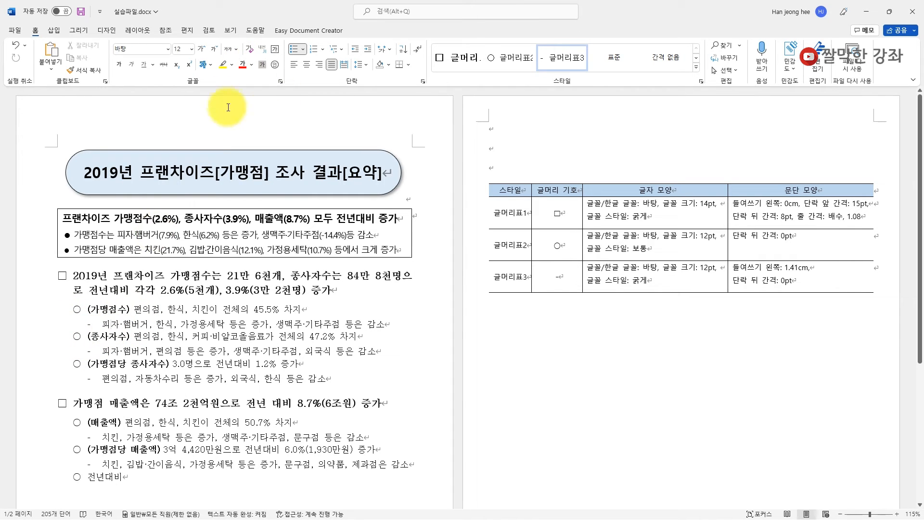
# - Turn on the rulers and drag the first dash line's hanging indent slightly left
pyautogui.click(232, 31)
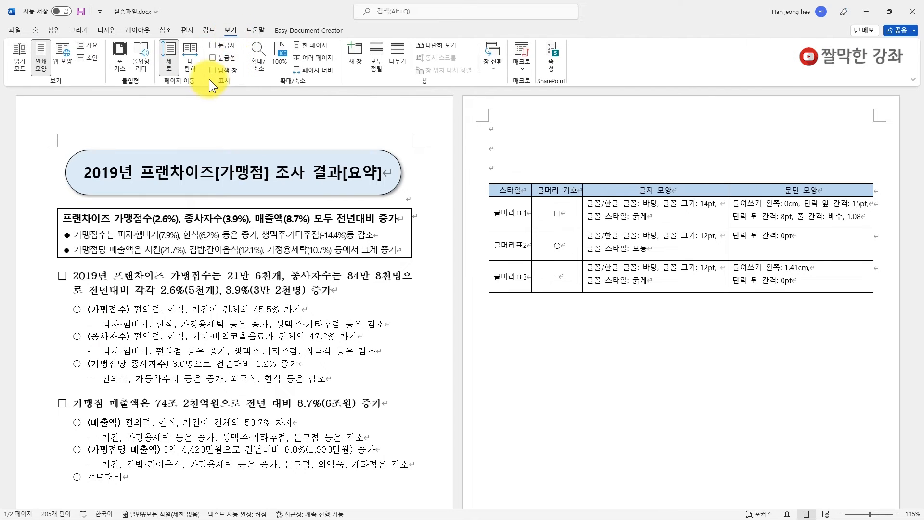
pyautogui.click(215, 44)
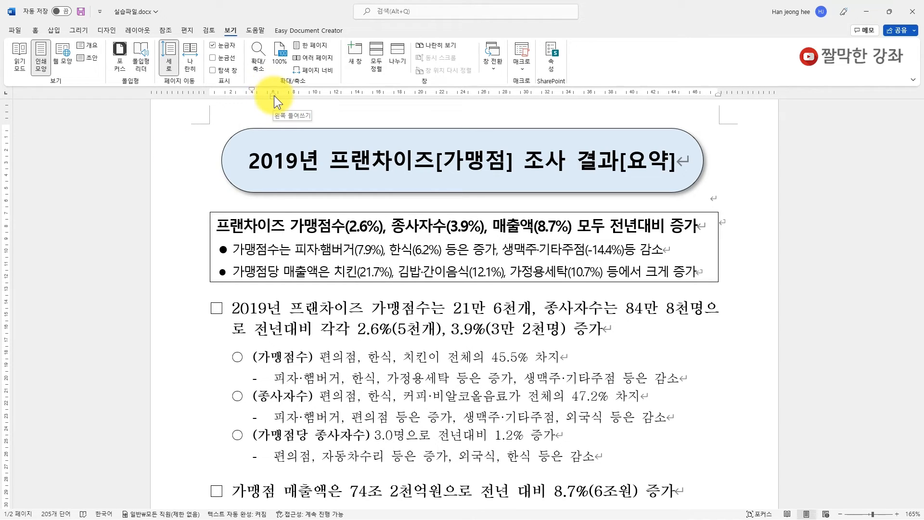
pyautogui.moveTo(273, 95); pyautogui.dragTo(261, 94)
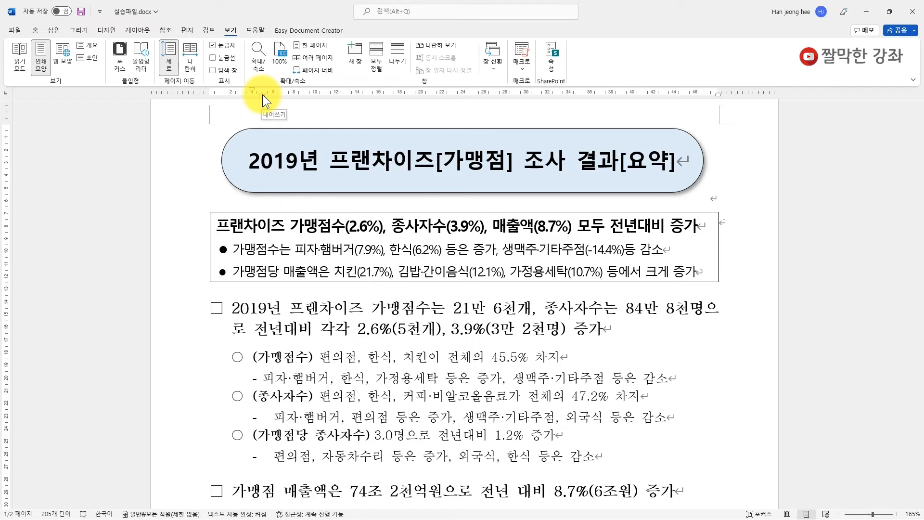
pyautogui.scroll(-3, 330, 433)
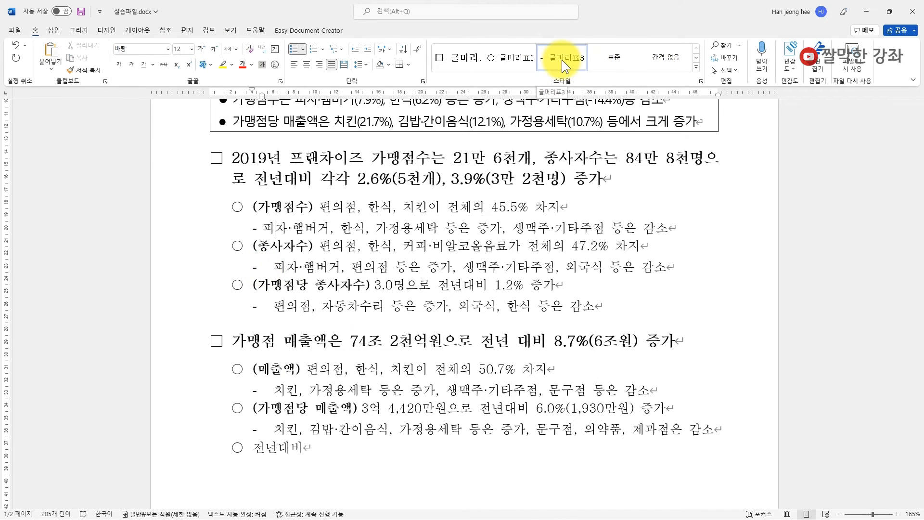
# - Update the 글머리표3 style to match the adjusted dash line's indent
pyautogui.rightClick(562, 60)
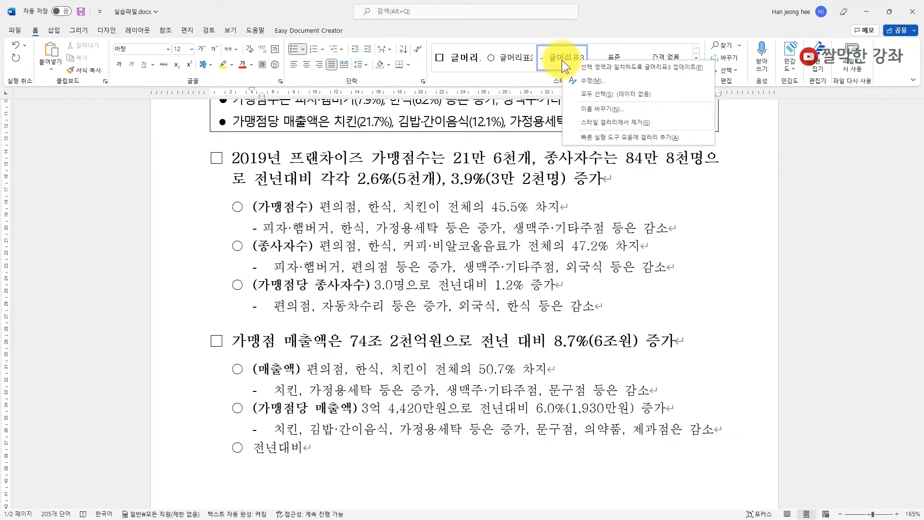
pyautogui.click(632, 68)
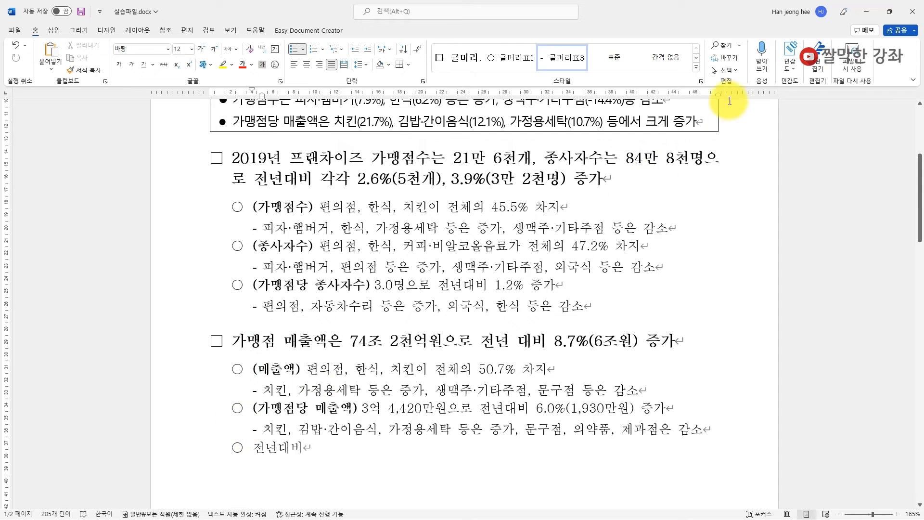
pyautogui.click(695, 57)
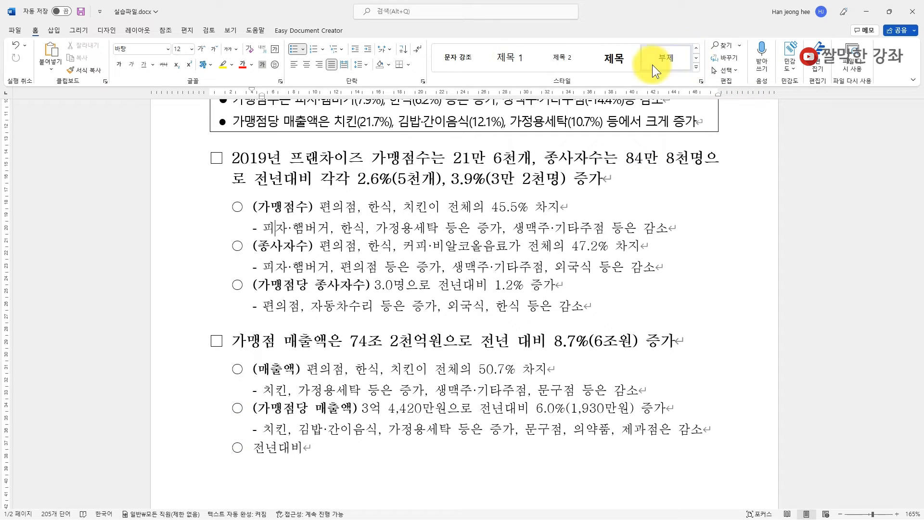
# - Add an Accent 5, 80% lighter fill shading to the 문자 강조 style
pyautogui.rightClick(458, 61)
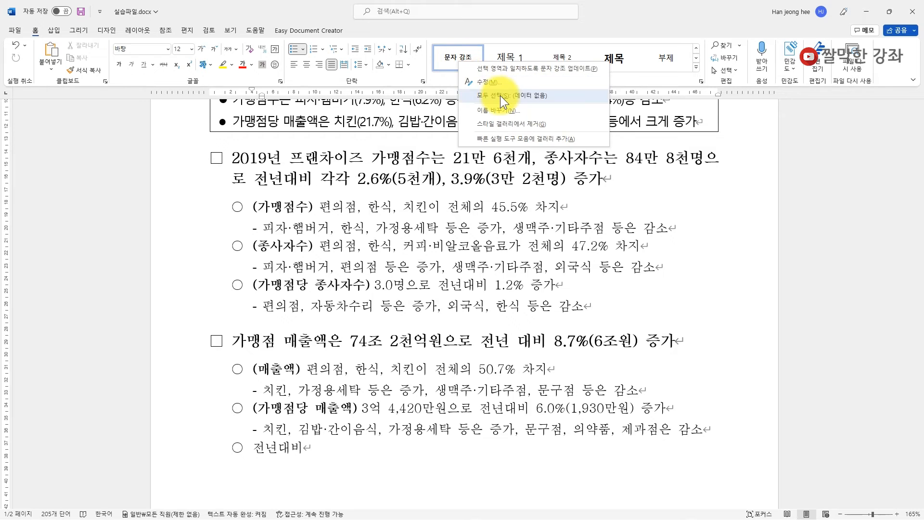
pyautogui.click(484, 83)
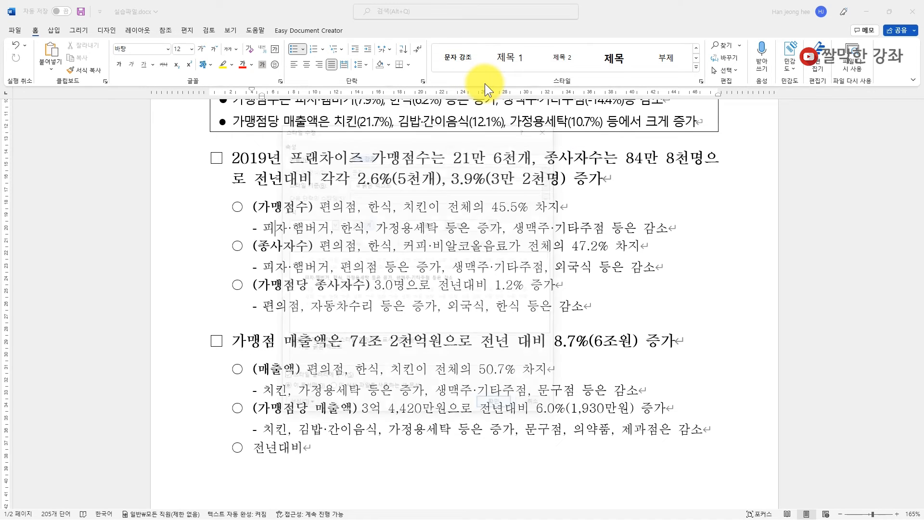
pyautogui.click(298, 409)
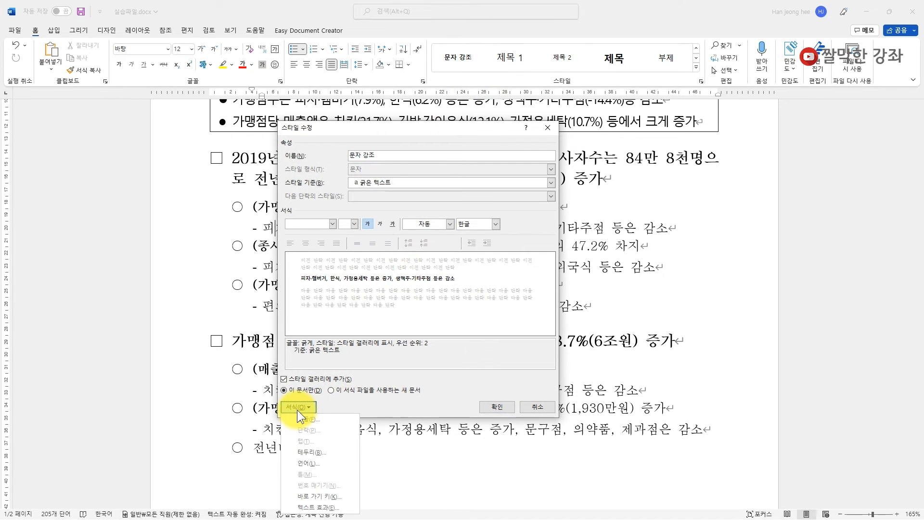
pyautogui.click(306, 453)
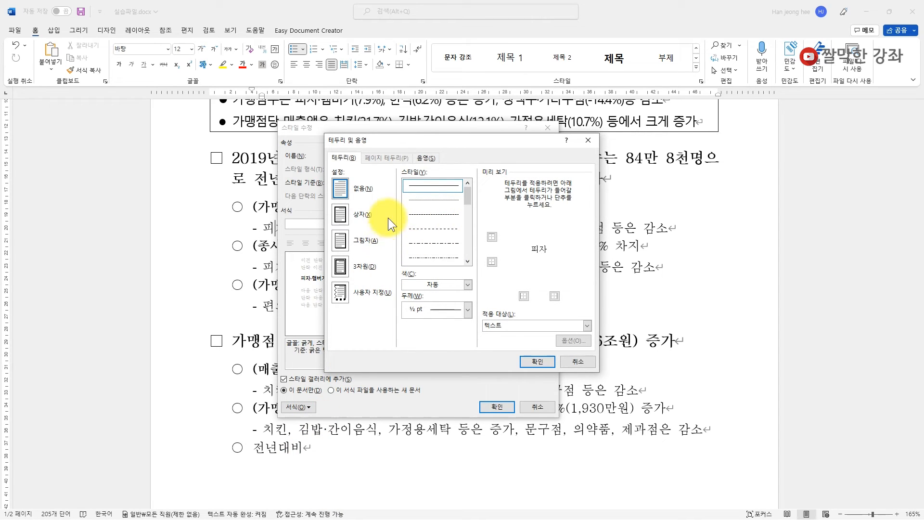
pyautogui.click(423, 159)
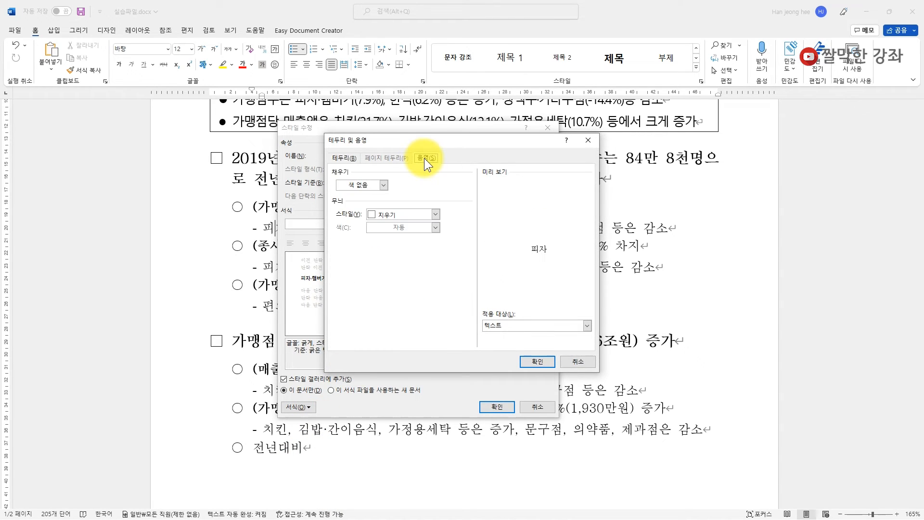
pyautogui.click(384, 186)
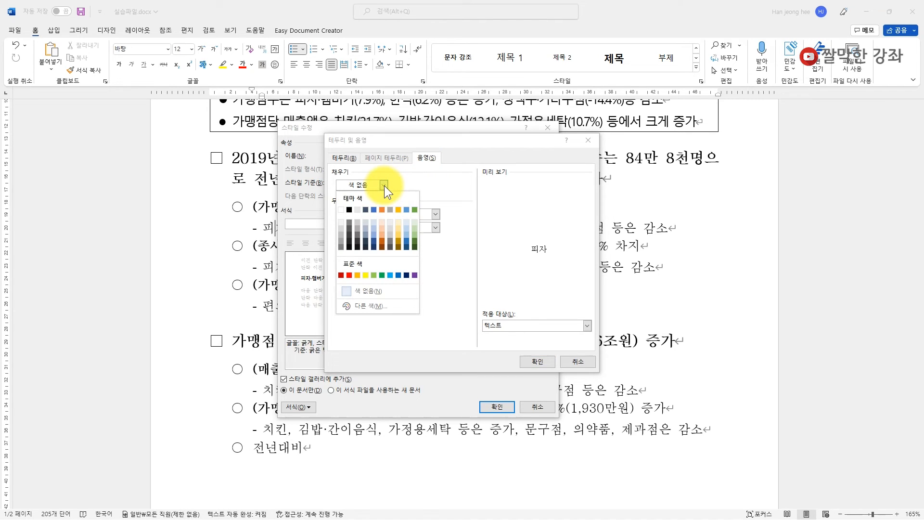
pyautogui.click(407, 221)
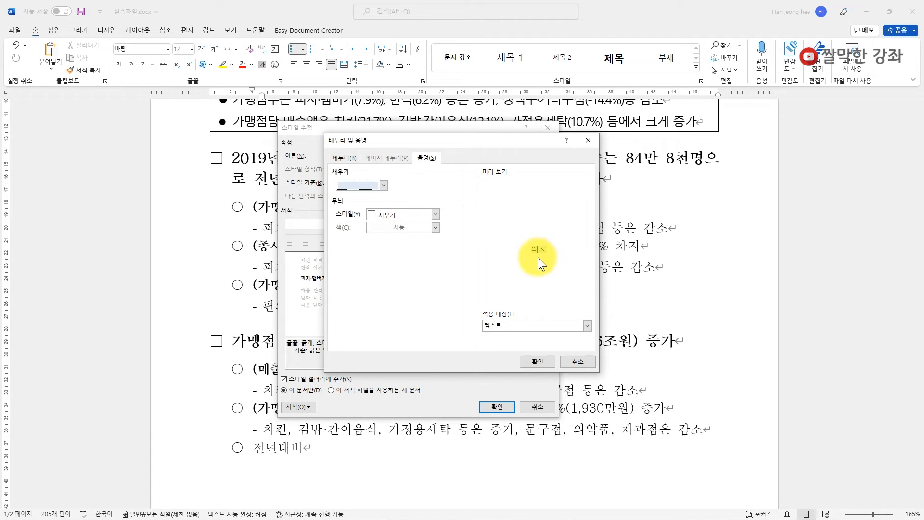
pyautogui.click(533, 362)
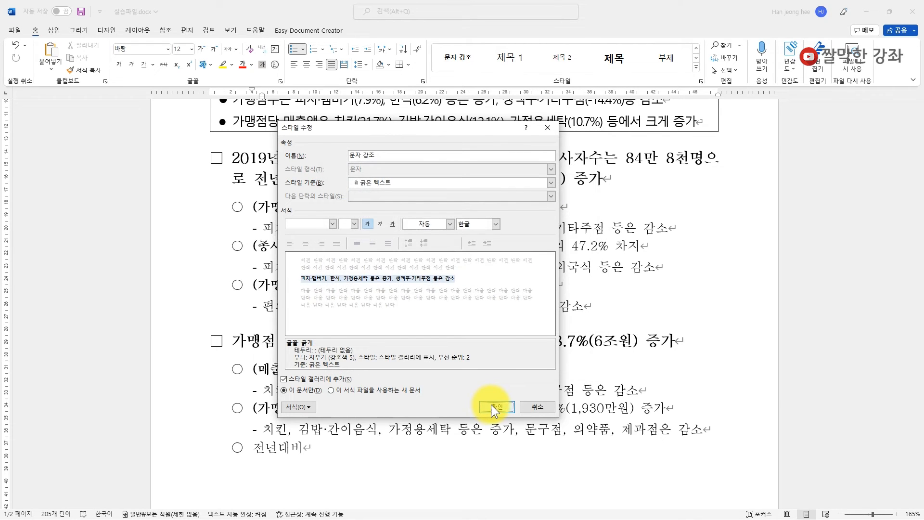
pyautogui.click(494, 405)
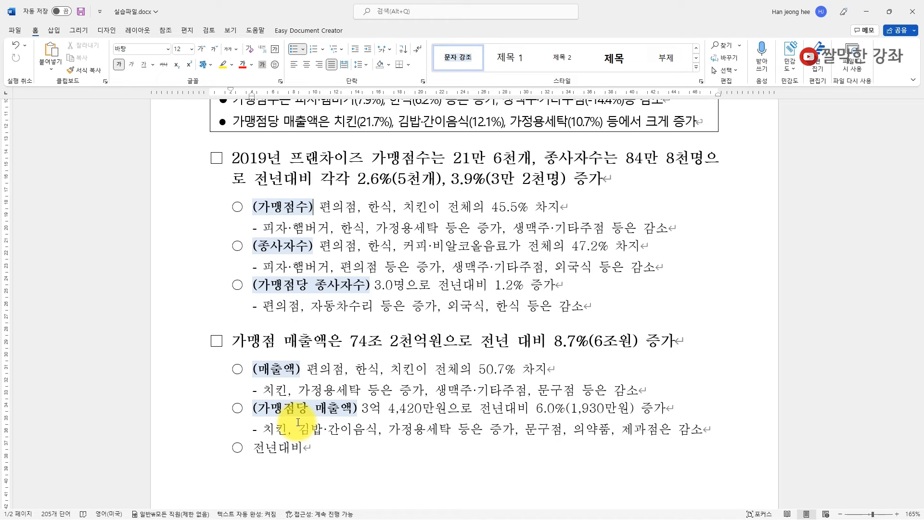
# - Open the full Styles list showing 글머리표1–3 and 문자 강조
pyautogui.click(374, 316)
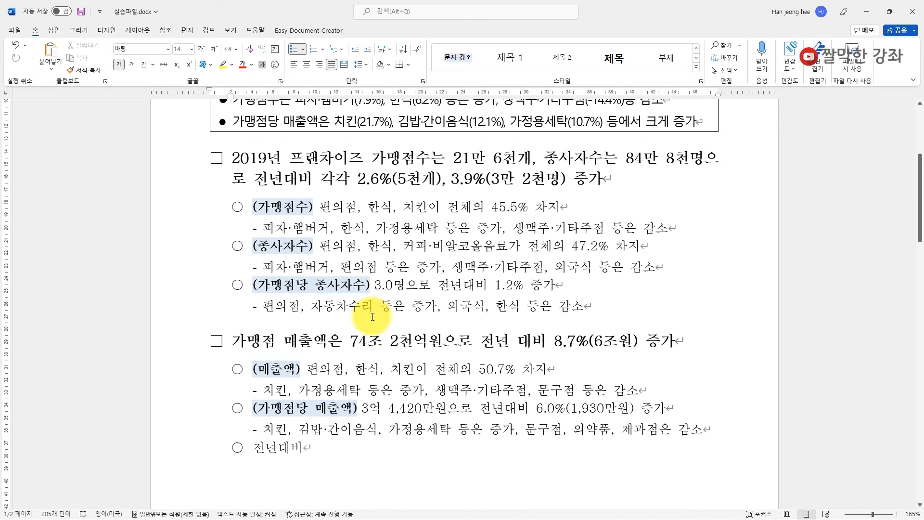
pyautogui.rightClick(454, 63)
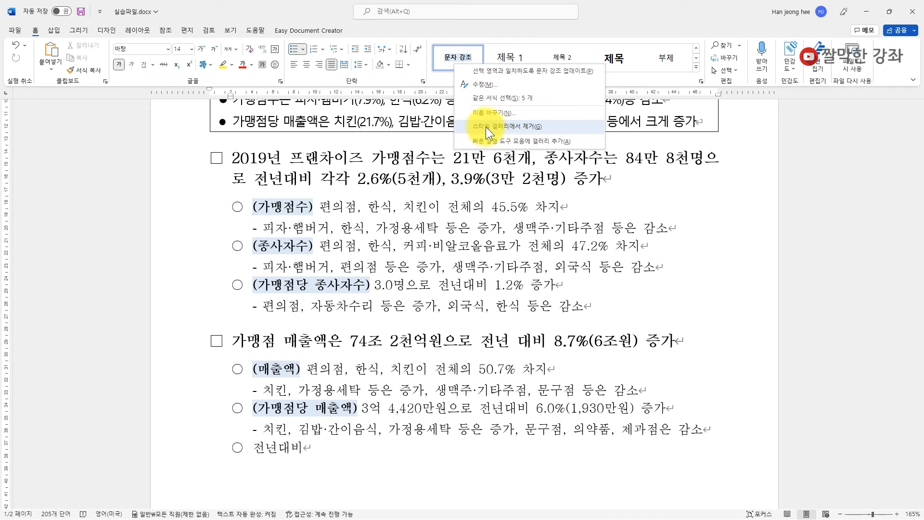
pyautogui.click(472, 21)
pyautogui.click(700, 83)
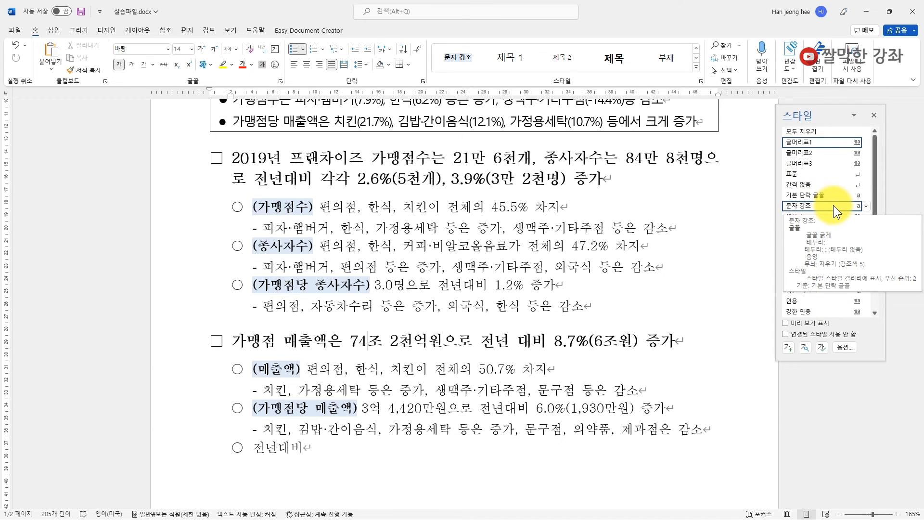
pyautogui.click(866, 206)
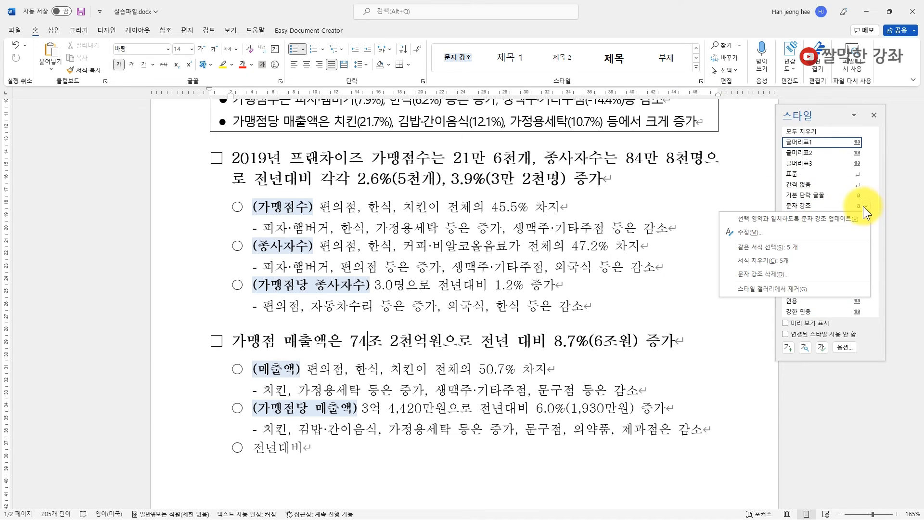
pyautogui.click(763, 273)
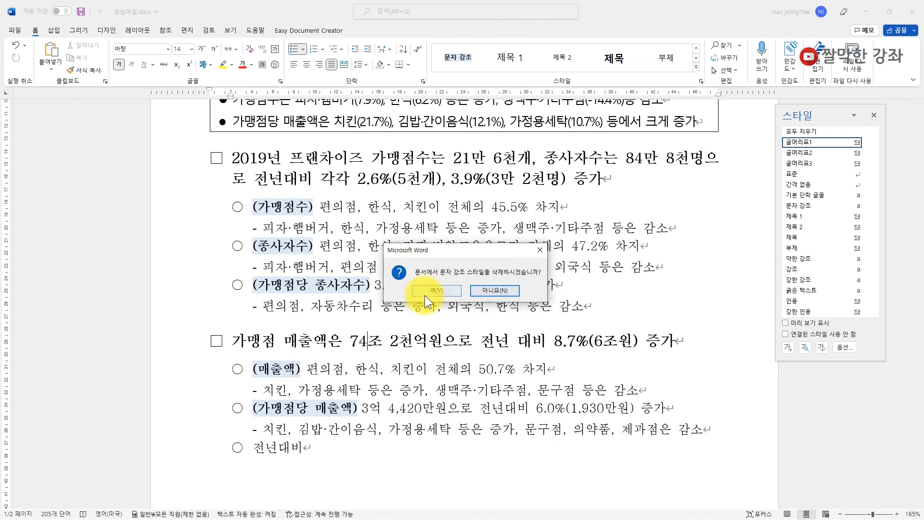
pyautogui.click(435, 291)
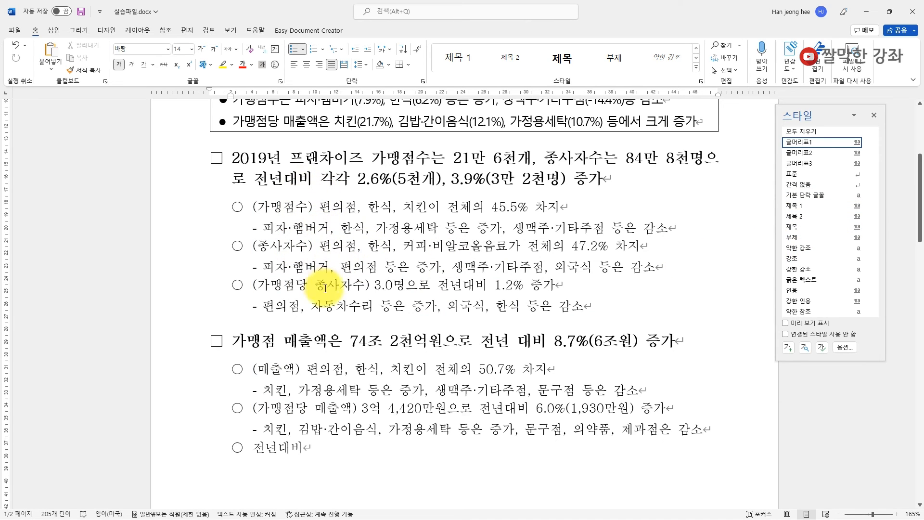
pyautogui.hotkey('ctrl', 'z')
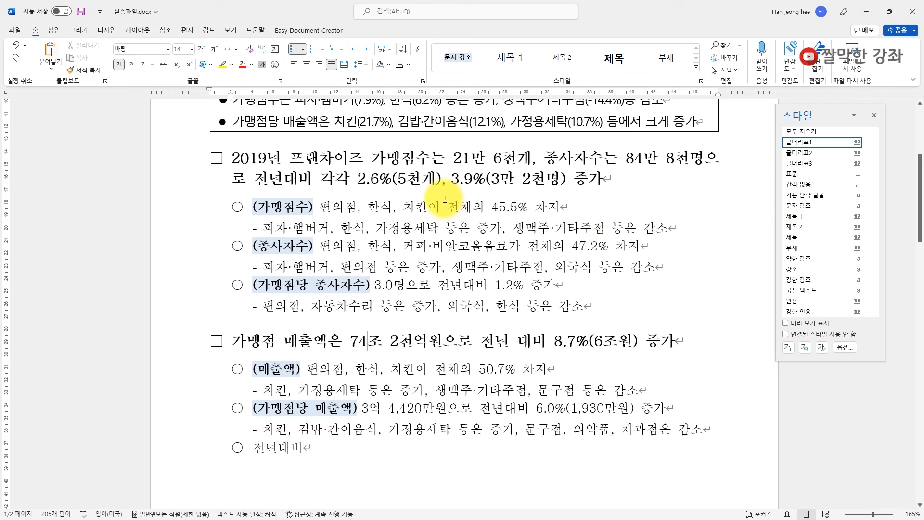
# - Remove the 문자 강조 style from the Styles gallery
pyautogui.rightClick(458, 57)
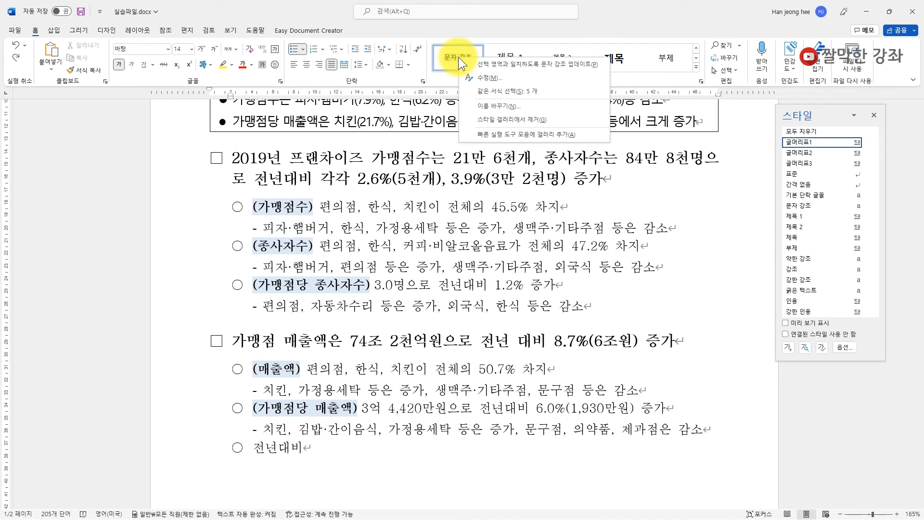
pyautogui.click(509, 120)
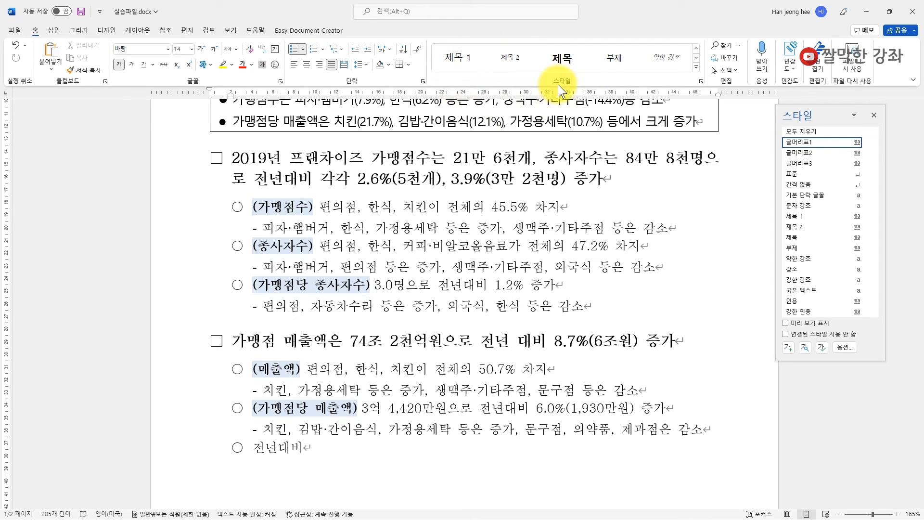
pyautogui.click(696, 57)
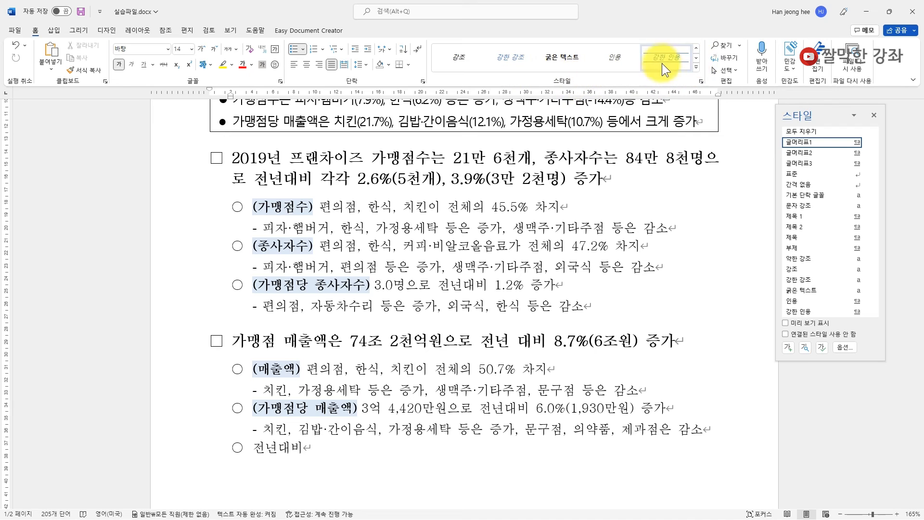
pyautogui.click(696, 58)
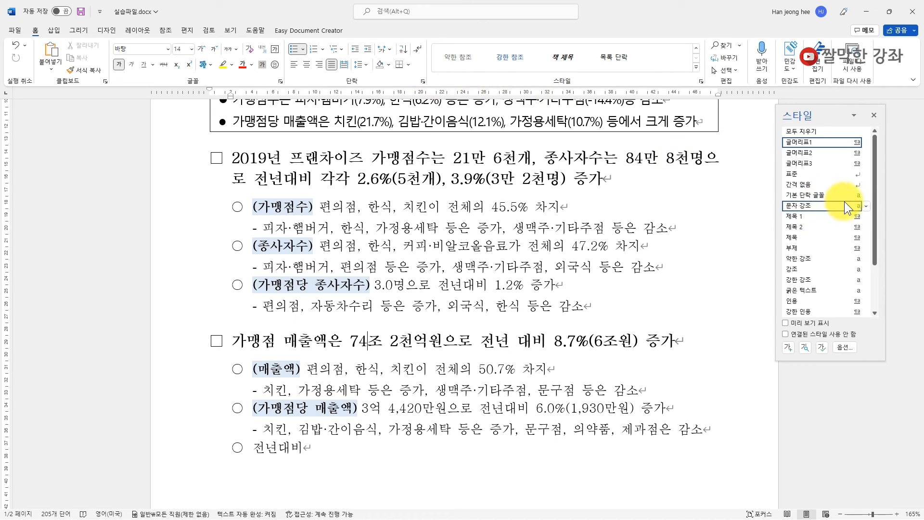
# - Add 문자 강조 back to the gallery, then delete the style and confirm with 예(Y)
pyautogui.click(866, 205)
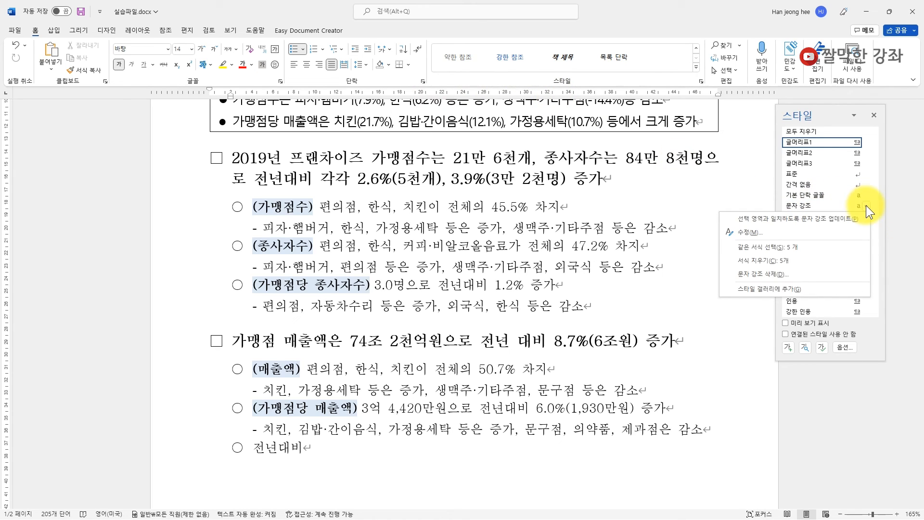
pyautogui.click(769, 289)
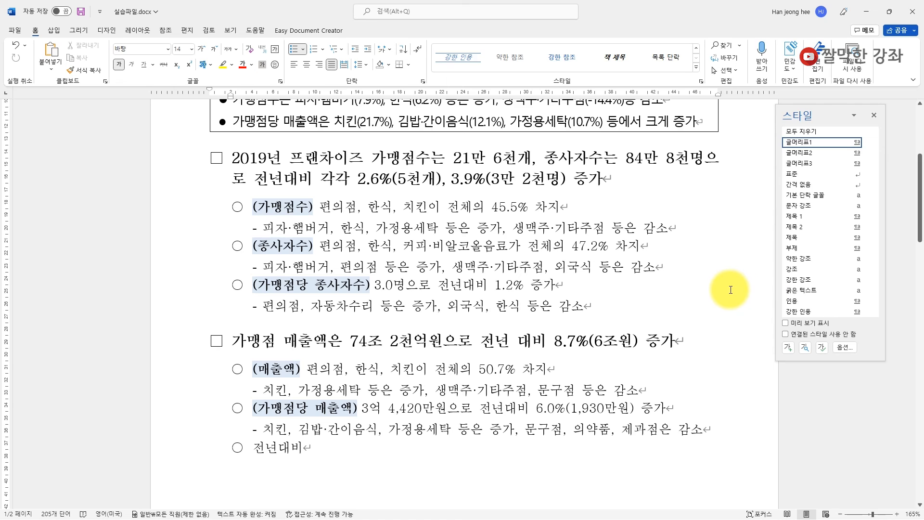
pyautogui.click(865, 206)
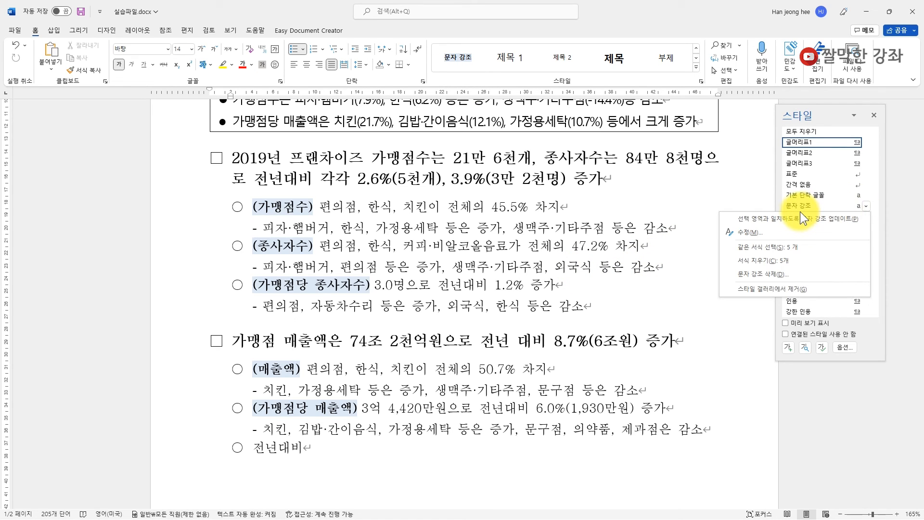
pyautogui.click(762, 275)
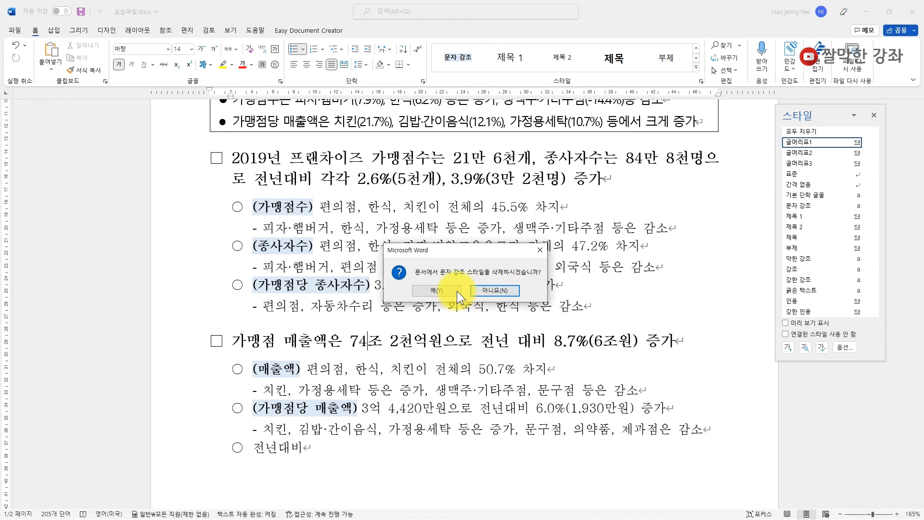
pyautogui.click(441, 292)
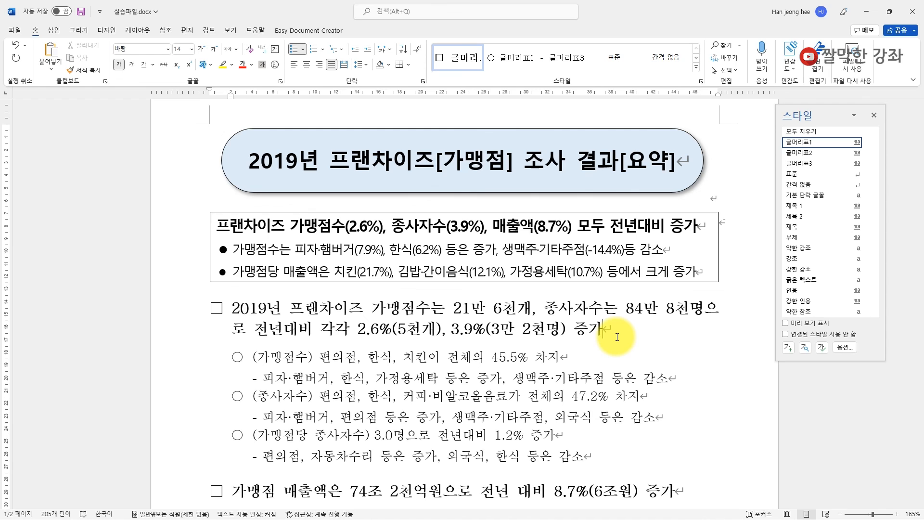
# - In 글머리표1's Modify dialog, choose 이 서식 파일을 사용하는 새 문서 and confirm
pyautogui.rightClick(458, 56)
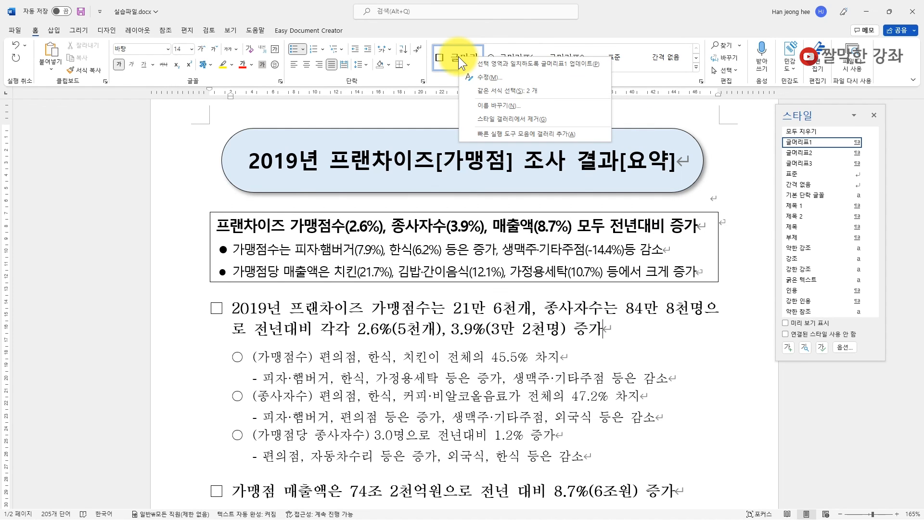
pyautogui.click(493, 78)
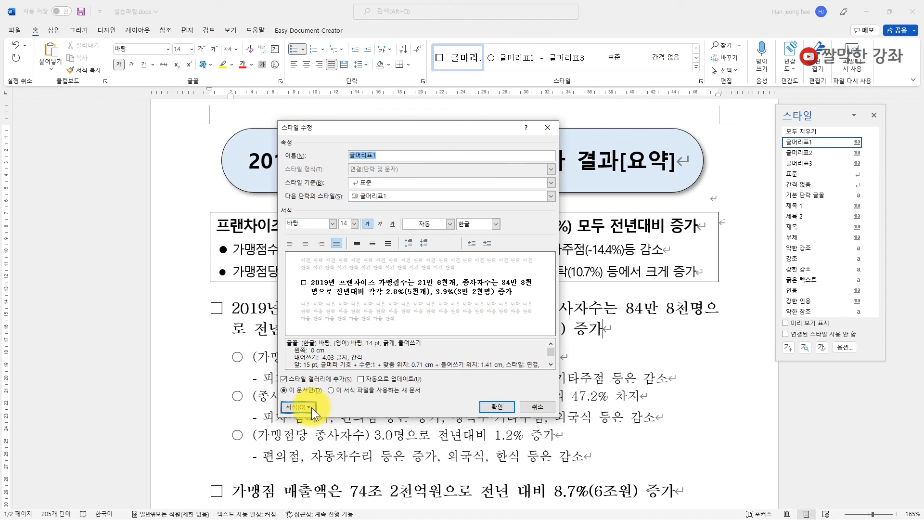
pyautogui.click(331, 390)
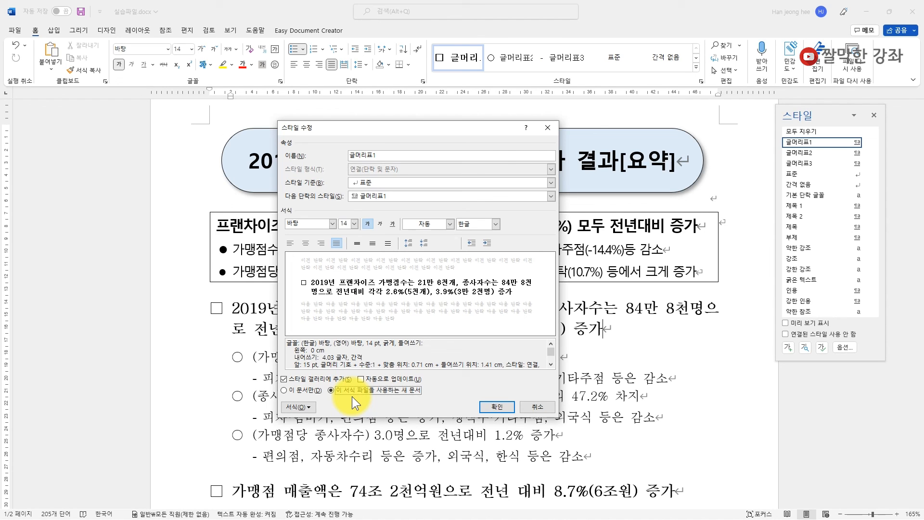
pyautogui.click(497, 407)
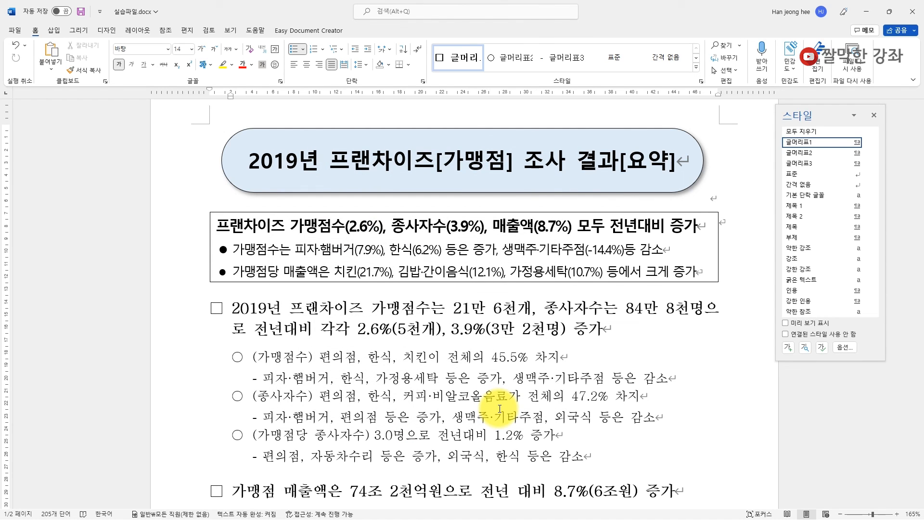